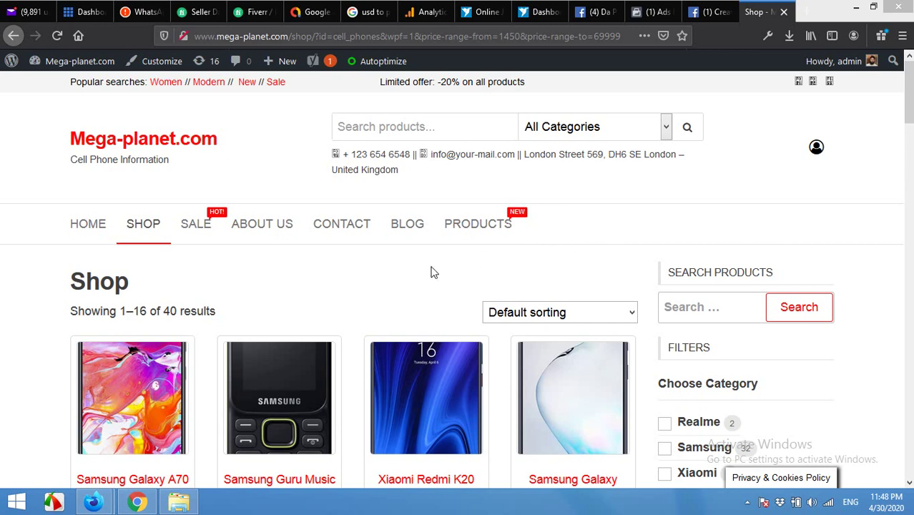
# Step: Filter the Mega-planet shop by the Samsung category and look through the listed phones
pyautogui.scroll(-3, 437, 270)
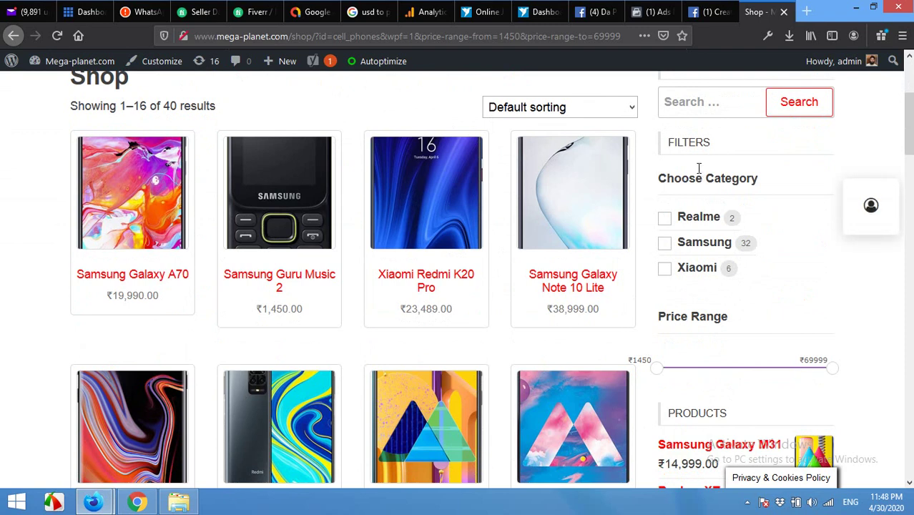
pyautogui.scroll(3, 632, 249)
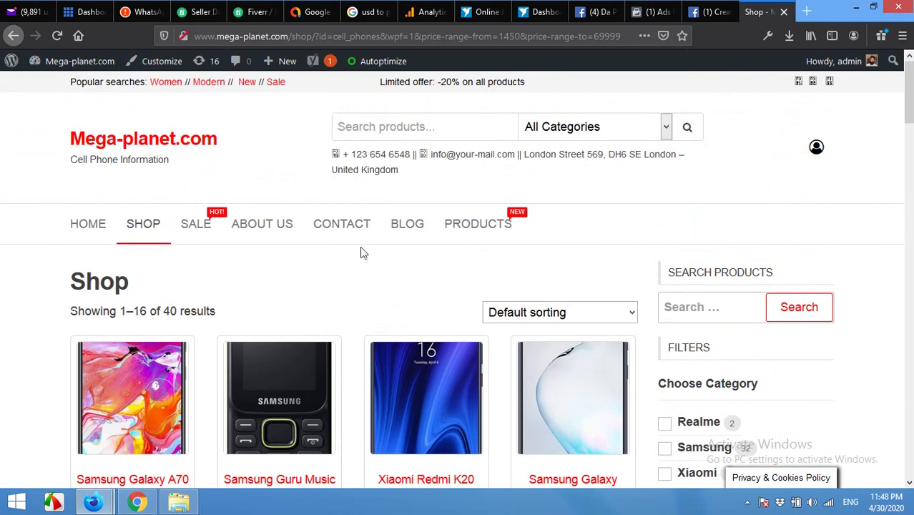
pyautogui.scroll(-3, 301, 260)
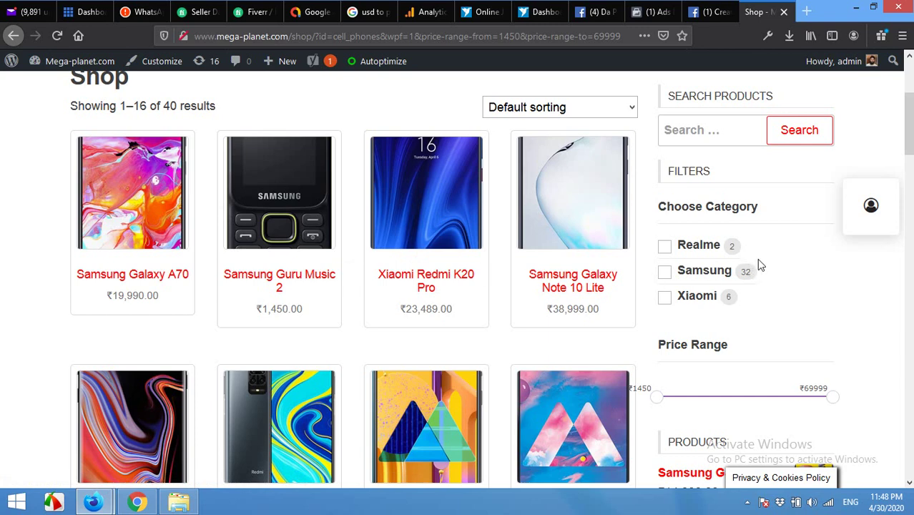
pyautogui.click(666, 274)
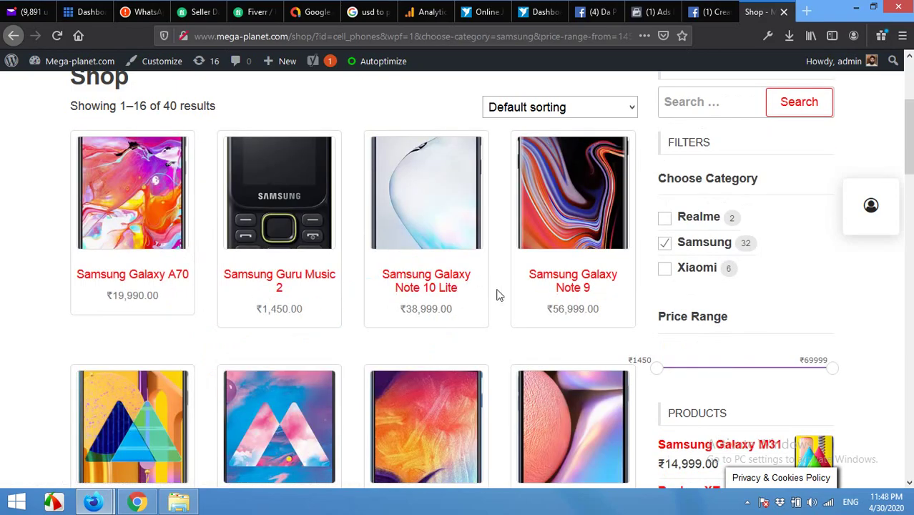
pyautogui.scroll(-4, 296, 298)
pyautogui.scroll(7, 411, 308)
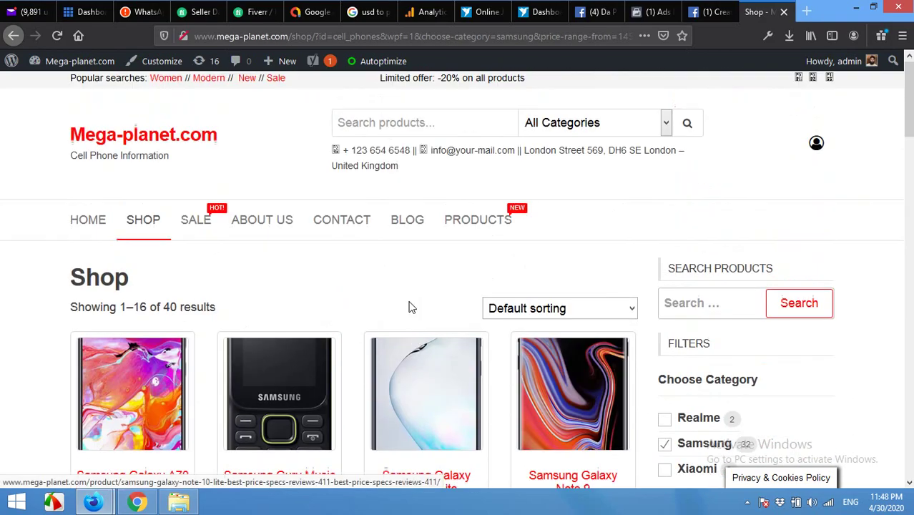
pyautogui.scroll(-3, 286, 293)
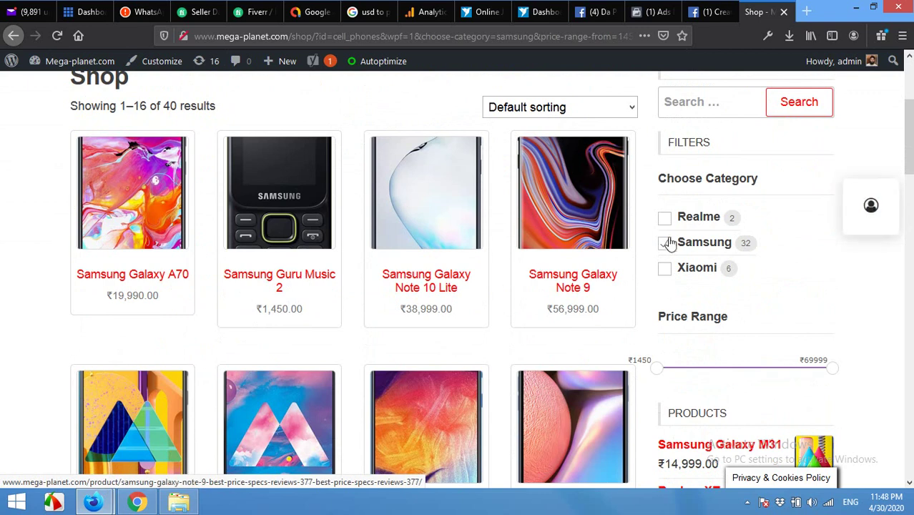
# Step: Replace the Samsung category filter with Realme and Xiaomi and look through the listed phones
pyautogui.click(665, 244)
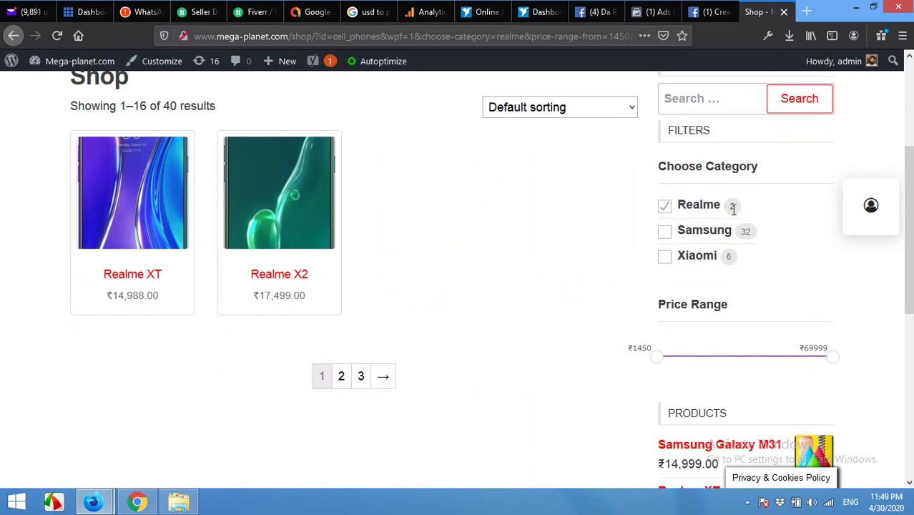
pyautogui.click(666, 259)
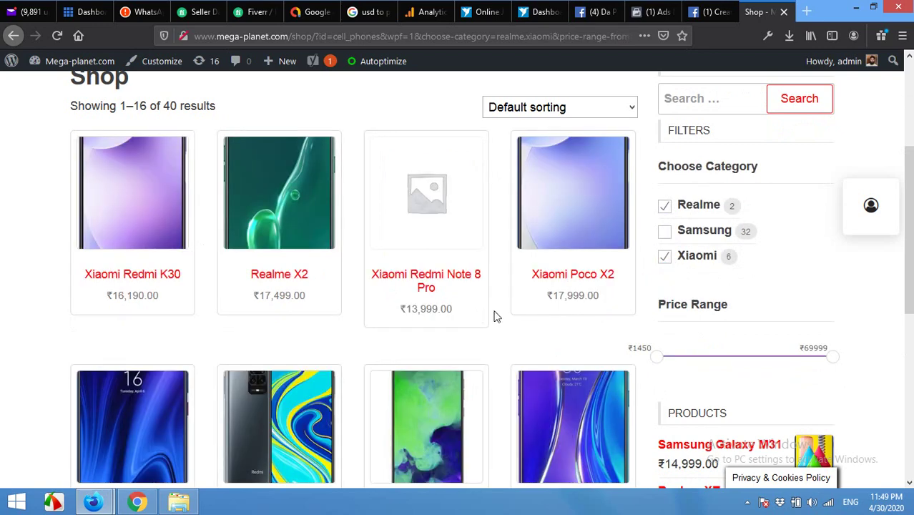
pyautogui.scroll(-1, 442, 313)
pyautogui.scroll(-3, 436, 336)
pyautogui.scroll(3, 500, 314)
# Step: Narrow the shop's price range filter to ₹9039–₹18192 and view the matching phones
pyautogui.scroll(-1, 651, 357)
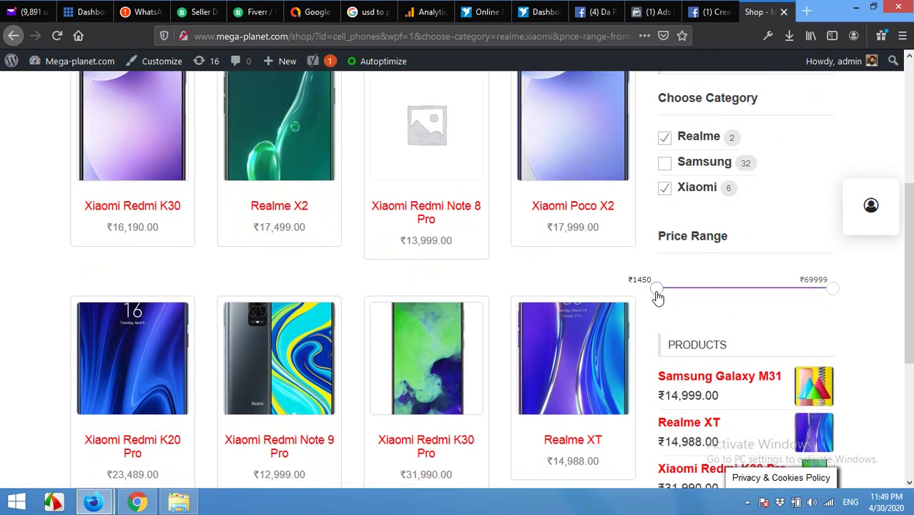
pyautogui.moveTo(658, 297); pyautogui.dragTo(676, 294)
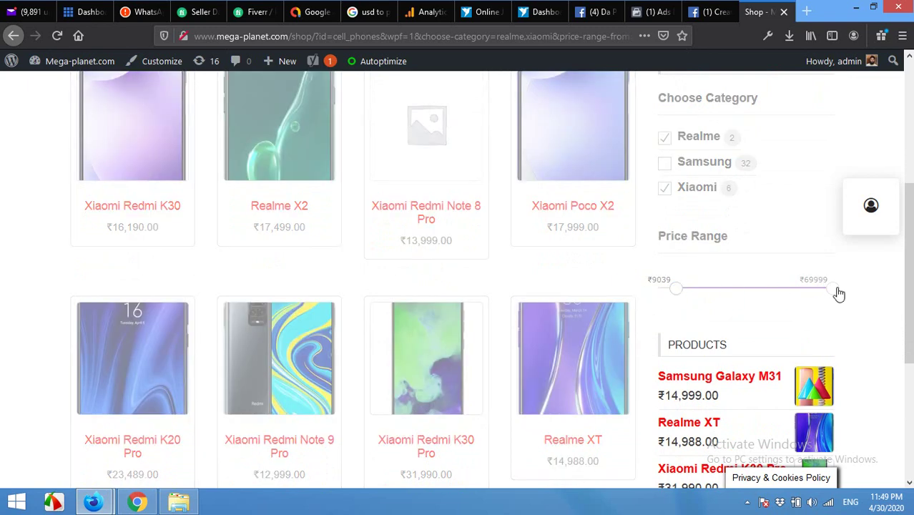
pyautogui.moveTo(838, 293); pyautogui.dragTo(696, 289)
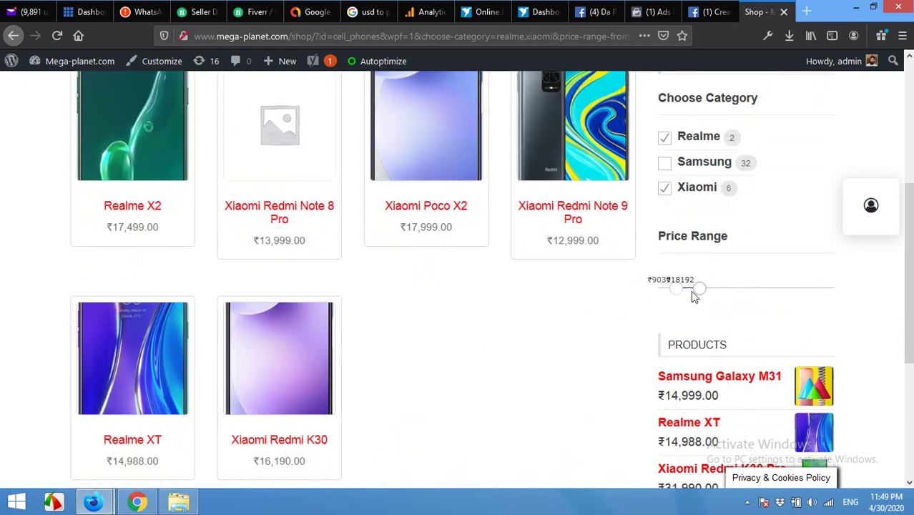
pyautogui.scroll(4, 646, 332)
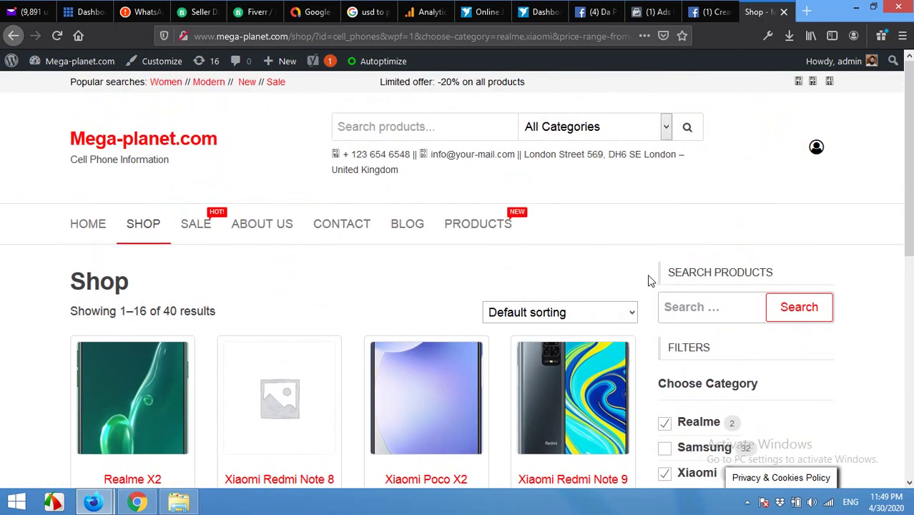
# Step: Switch to Chrome and examine the ZamaWebsite shop page, including the empty sidebar beside its products
pyautogui.click(137, 501)
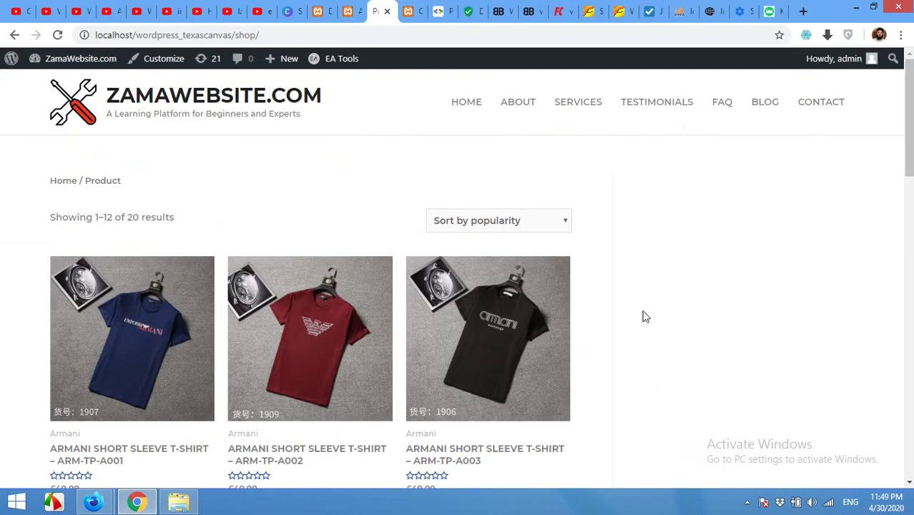
pyautogui.scroll(-4, 659, 369)
pyautogui.scroll(4, 658, 369)
pyautogui.scroll(-3, 296, 372)
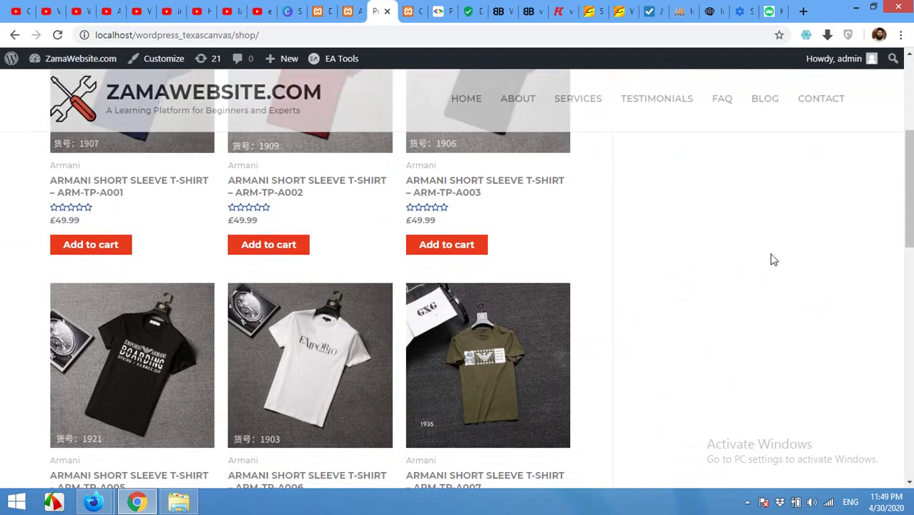
pyautogui.scroll(3, 773, 259)
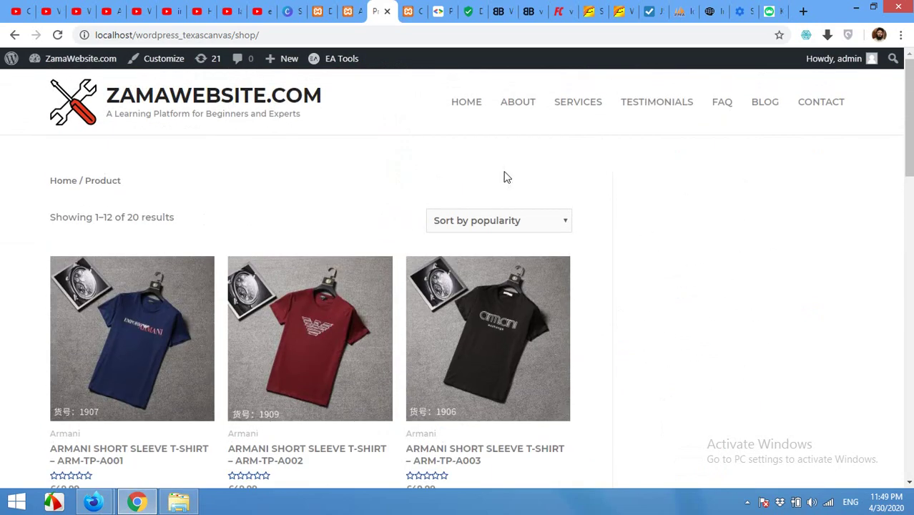
# Step: Go to the ZamaWebsite WordPress dashboard and open the page for adding new plugins
pyautogui.click(347, 9)
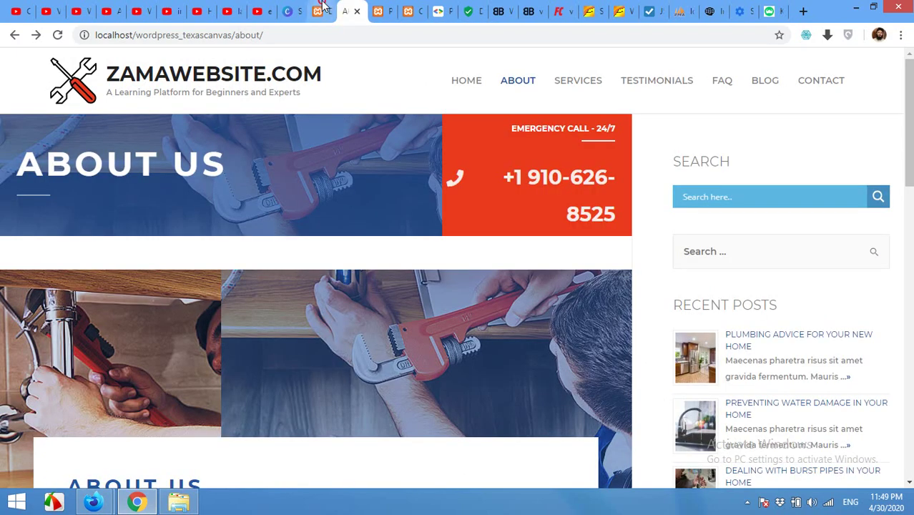
pyautogui.click(318, 11)
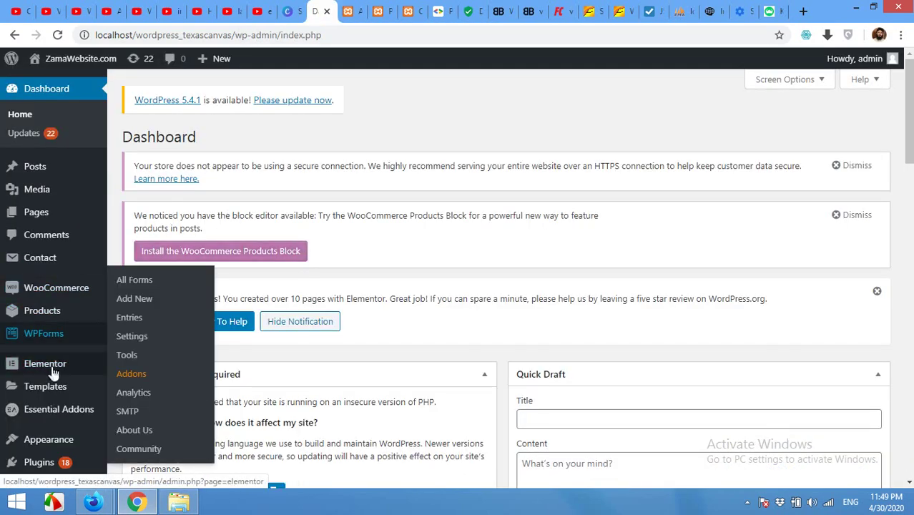
pyautogui.scroll(-2, 38, 403)
pyautogui.moveTo(37, 330)
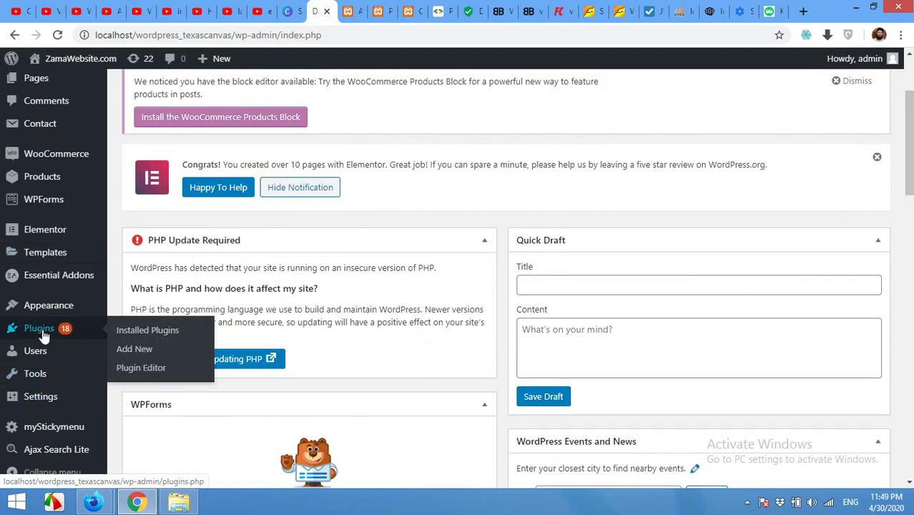
pyautogui.click(130, 355)
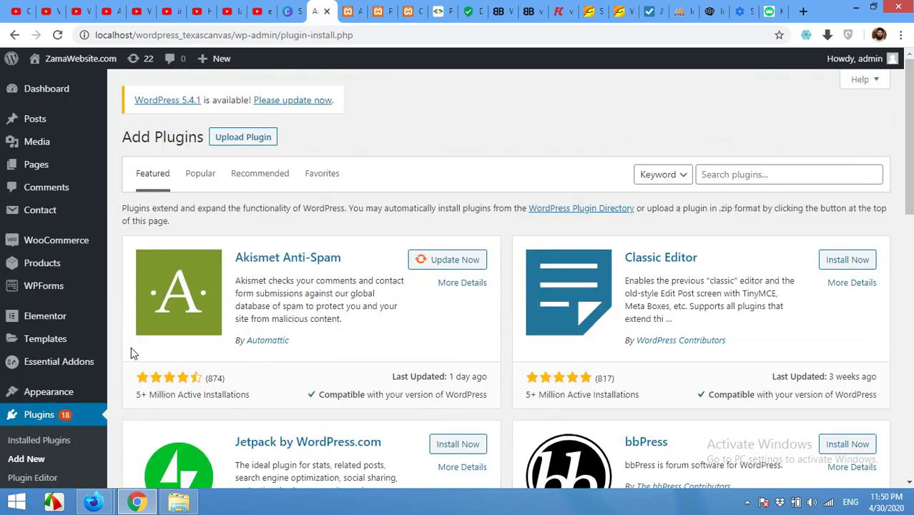
# Step: Search the plugin directory for "themify product filter"
pyautogui.click(822, 173)
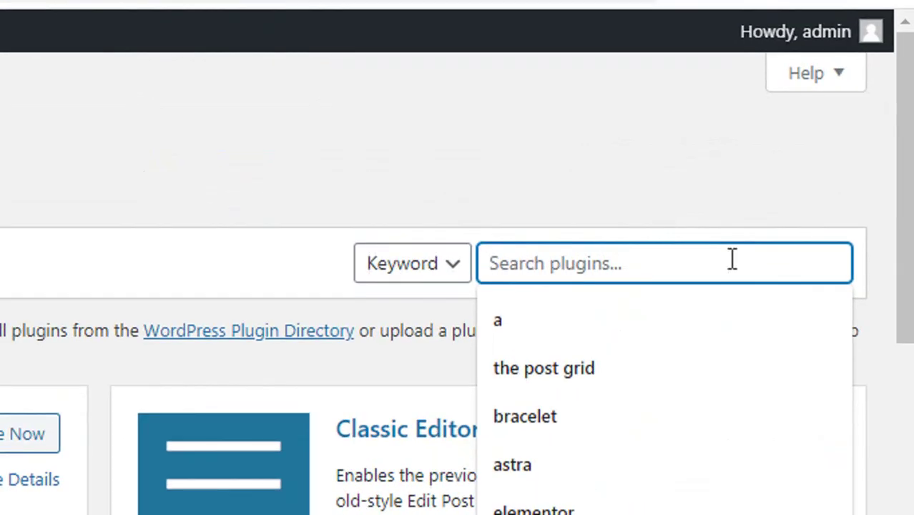
pyautogui.write('th')
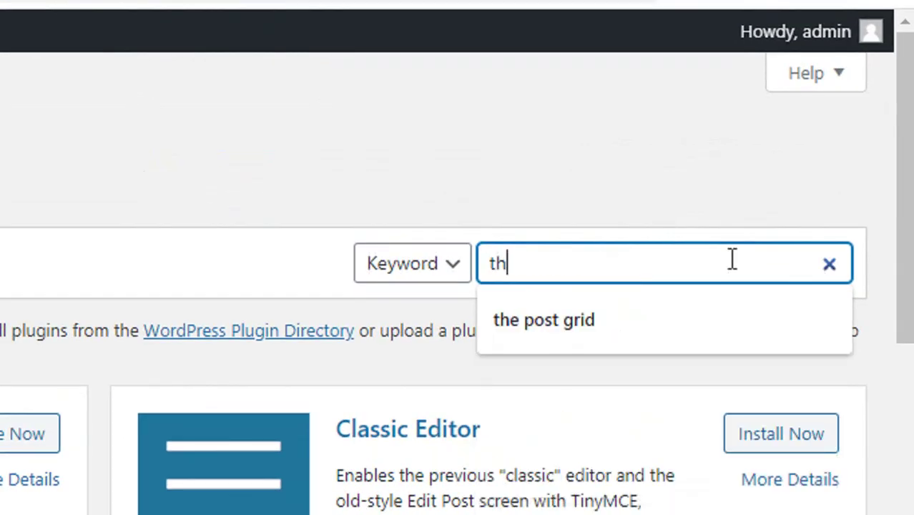
pyautogui.write('emif')
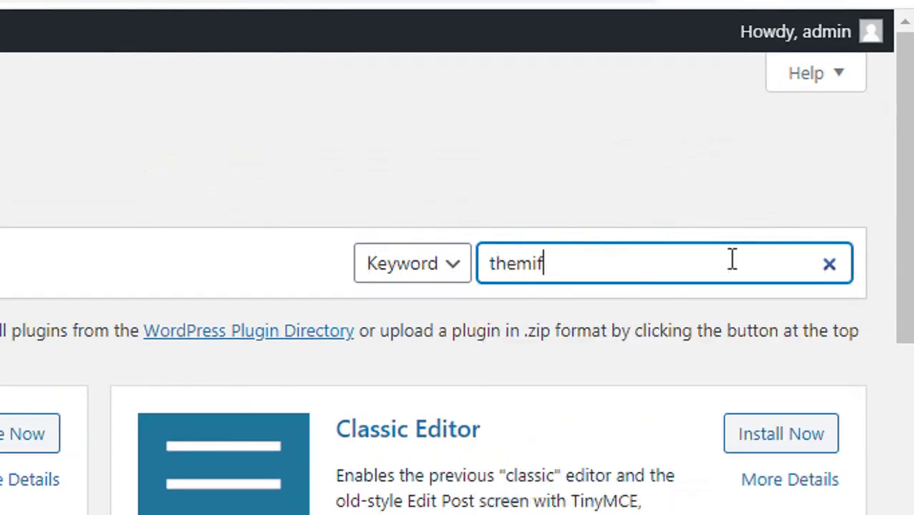
pyautogui.write('y product fi')
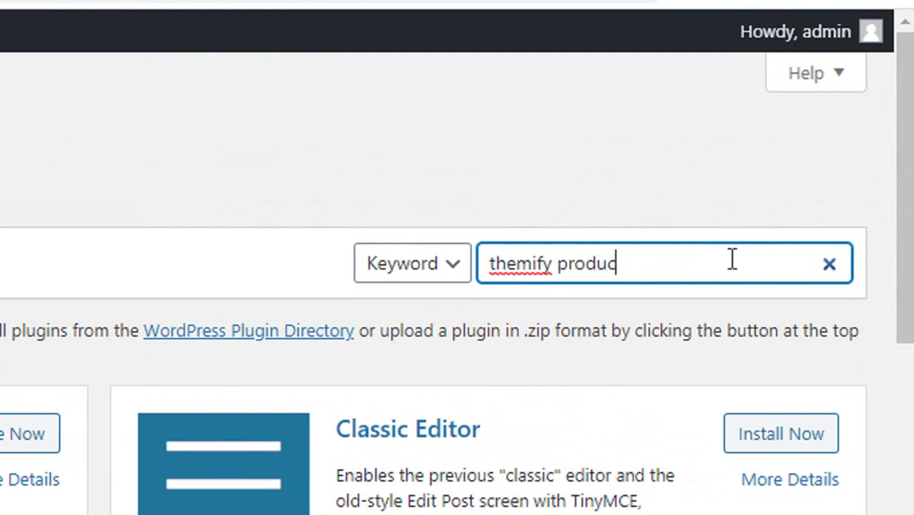
pyautogui.write('lter')
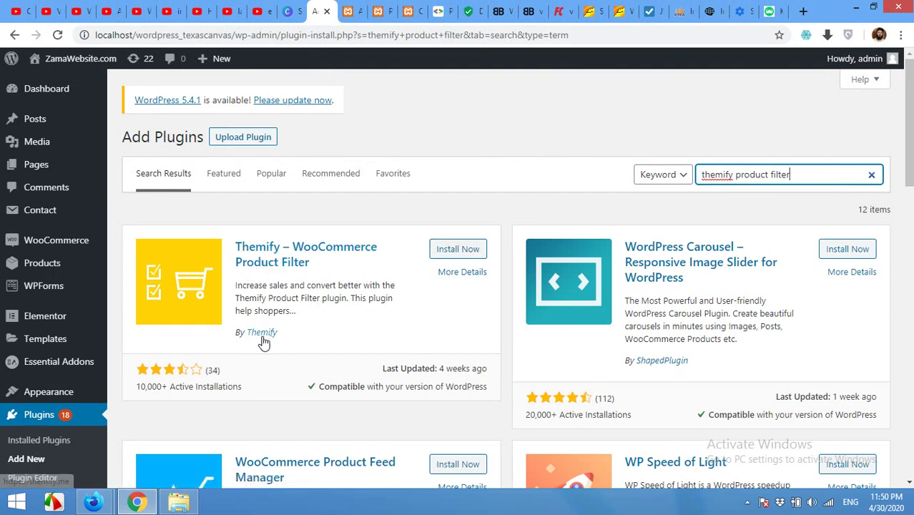
# Step: Install and activate the Themify – WooCommerce Product Filter plugin, and start a new product filter form
pyautogui.click(444, 250)
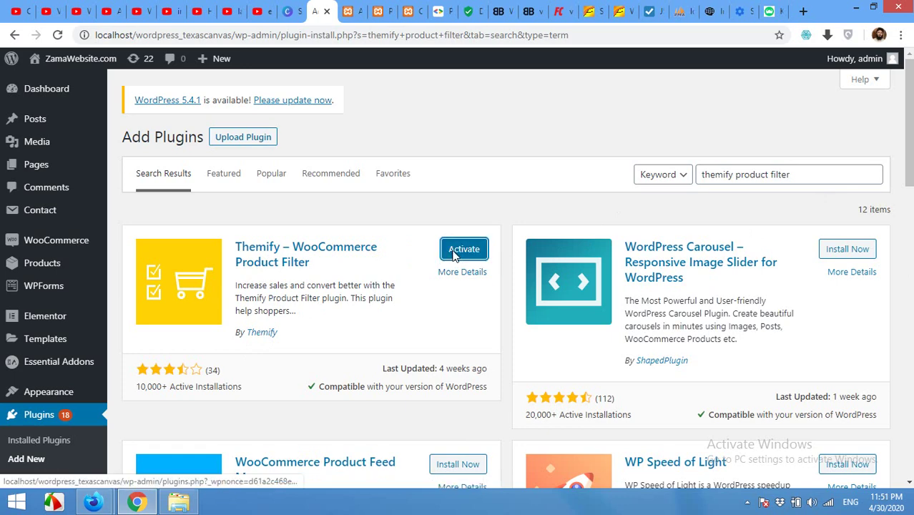
pyautogui.click(453, 256)
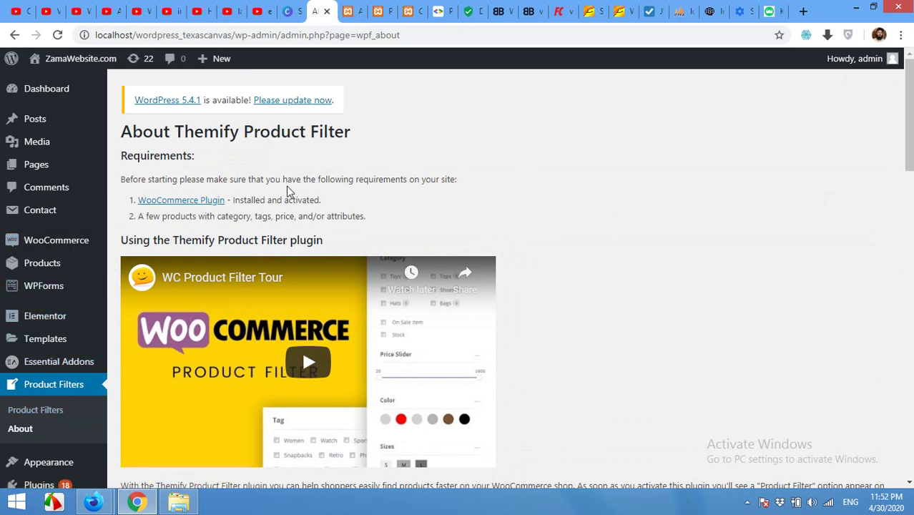
pyautogui.scroll(-2, 398, 175)
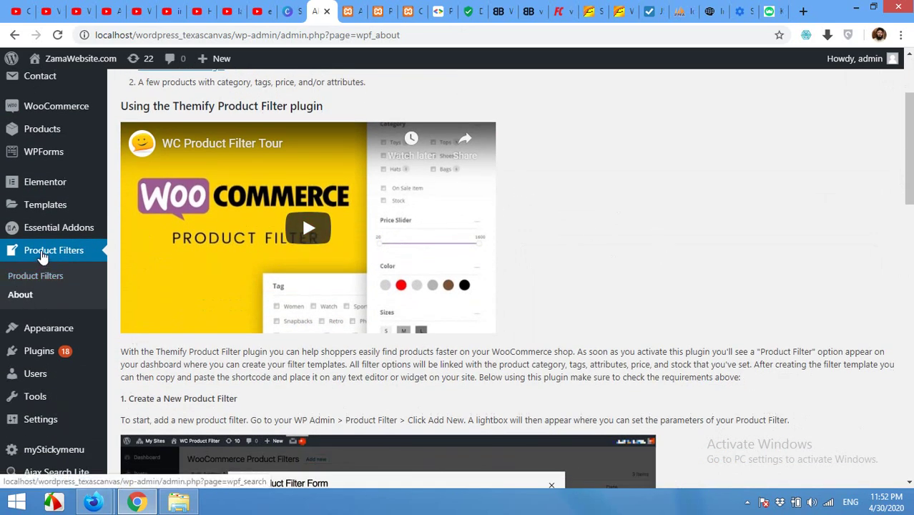
pyautogui.click(30, 285)
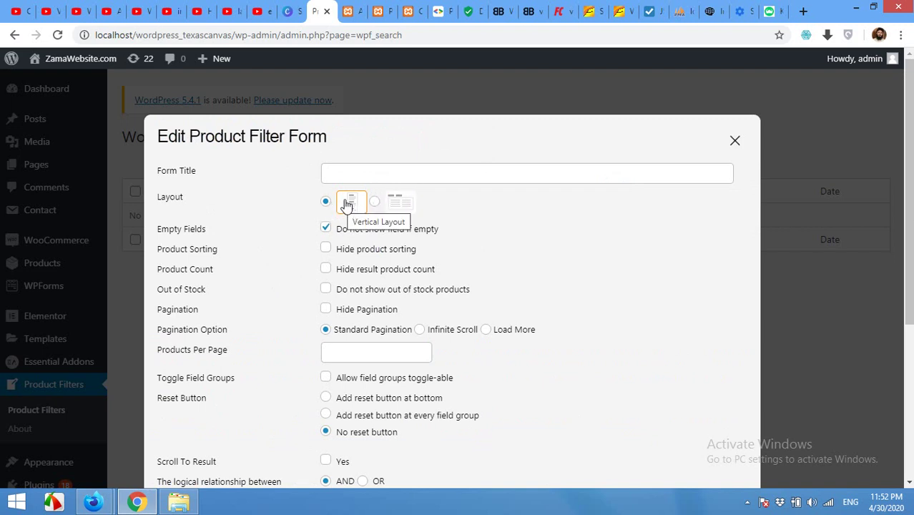
# Step: Check the shop page's sidebar area for a vertical filter layout and return to the filter form
pyautogui.click(361, 8)
pyautogui.click(379, 10)
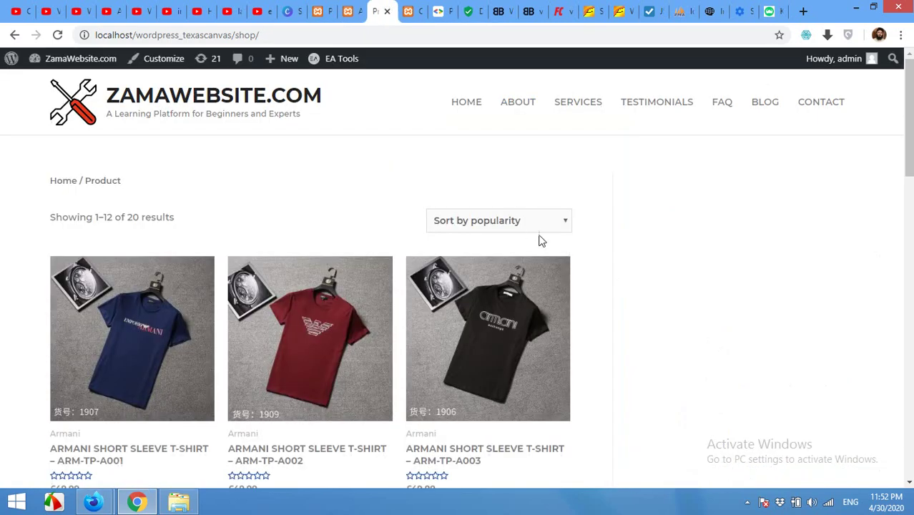
pyautogui.click(320, 10)
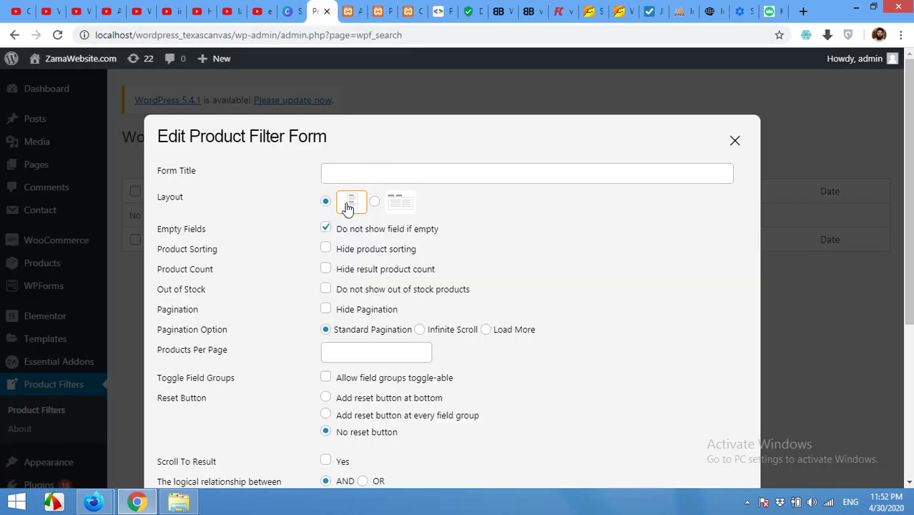
# Step: Title the filter form "Sidebar Filters" and set it not to show out of stock products
pyautogui.click(356, 171)
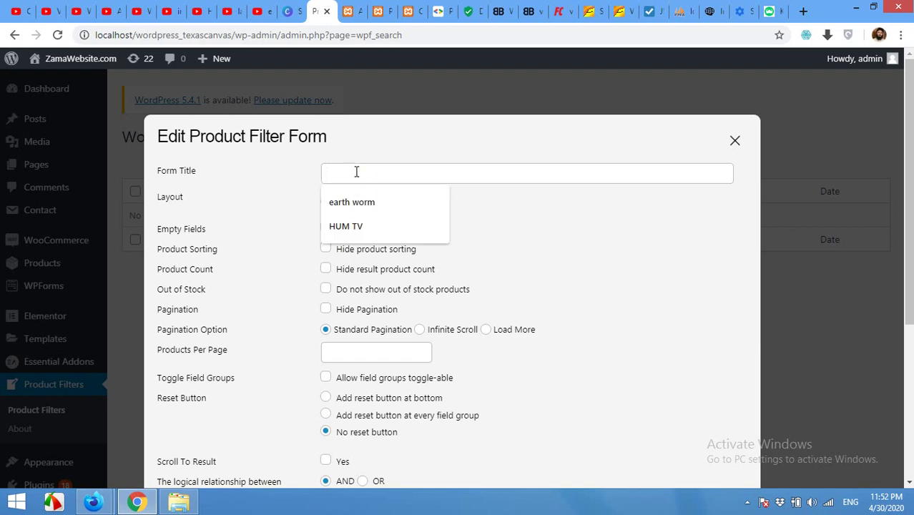
pyautogui.write('Sidebar Filters')
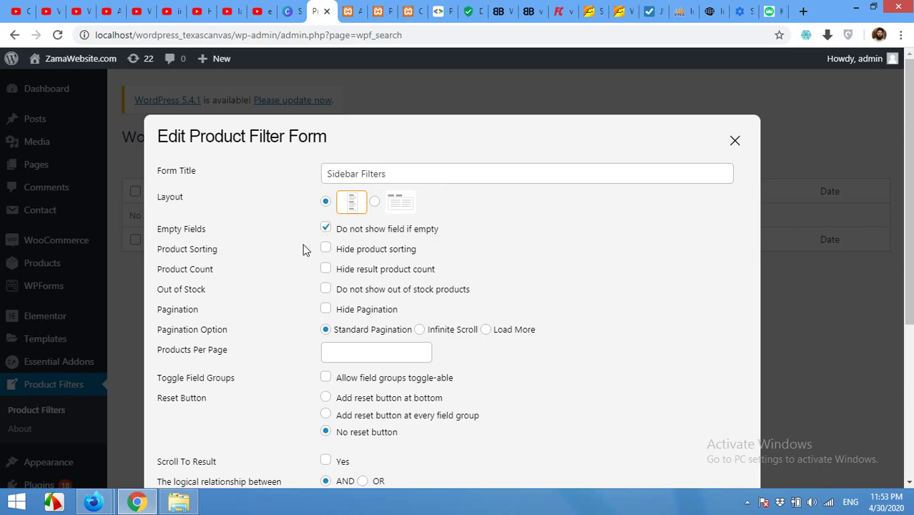
pyautogui.scroll(-1, 326, 276)
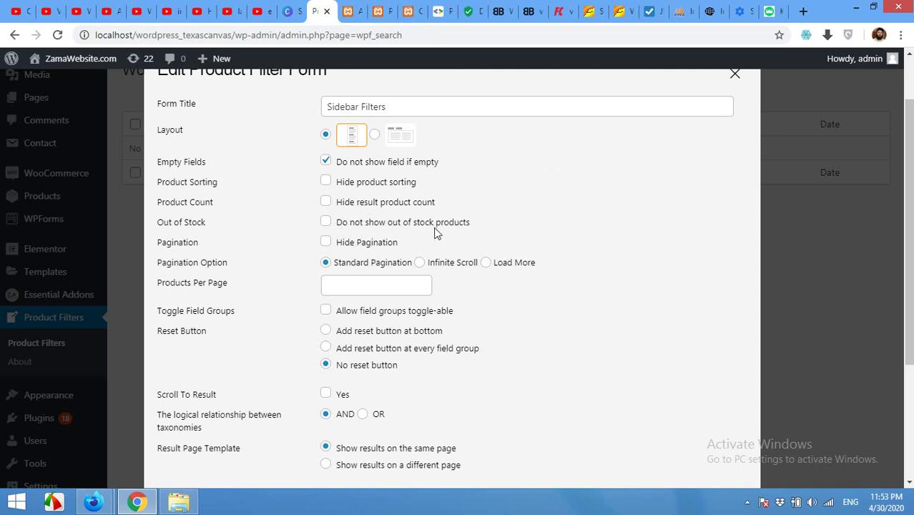
pyautogui.click(326, 223)
# Step: Go to the ZamaWebsite shop page and look down through its product listing
pyautogui.hotkey('ctrl', 'Tab')
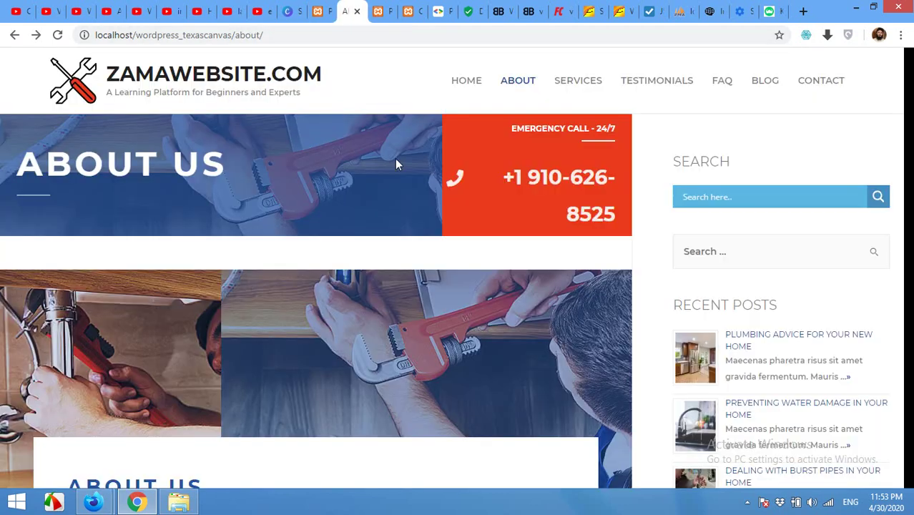
pyautogui.hotkey('ctrl', 'Tab')
pyautogui.scroll(-10, 342, 401)
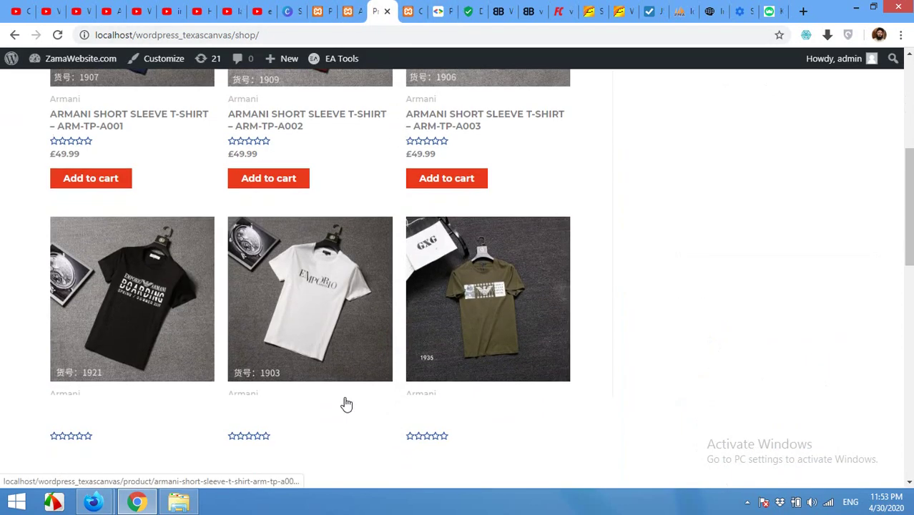
# Step: Set the Sidebar Filters form to add a reset button at every field group, checking the shop page for reference
pyautogui.scroll(7, 344, 403)
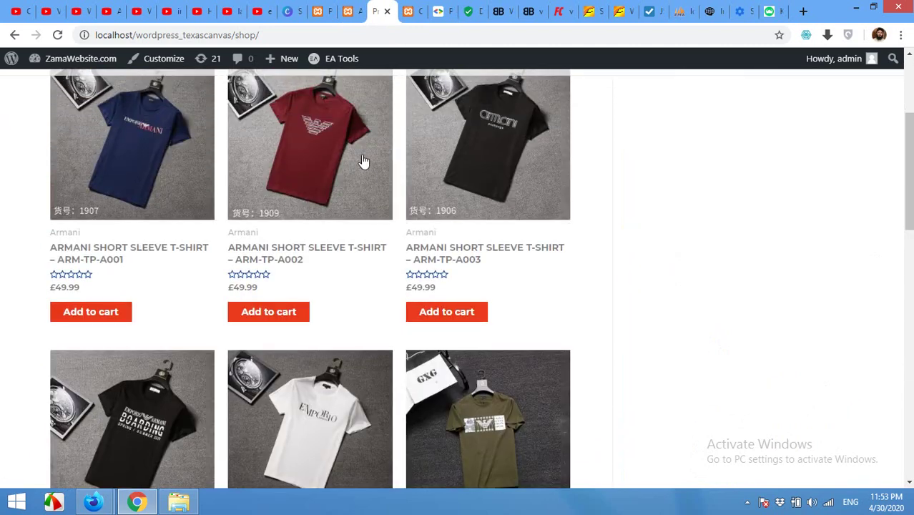
pyautogui.click(318, 11)
pyautogui.scroll(-1, 415, 341)
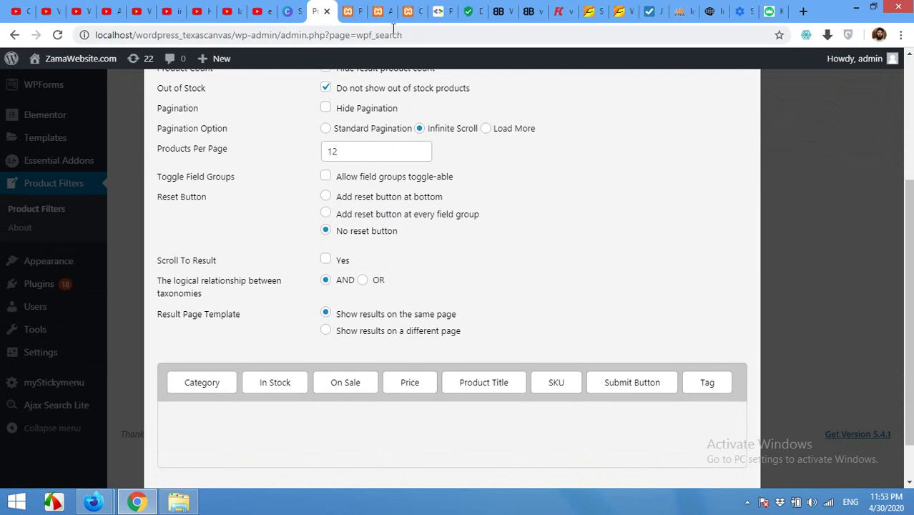
pyautogui.click(350, 10)
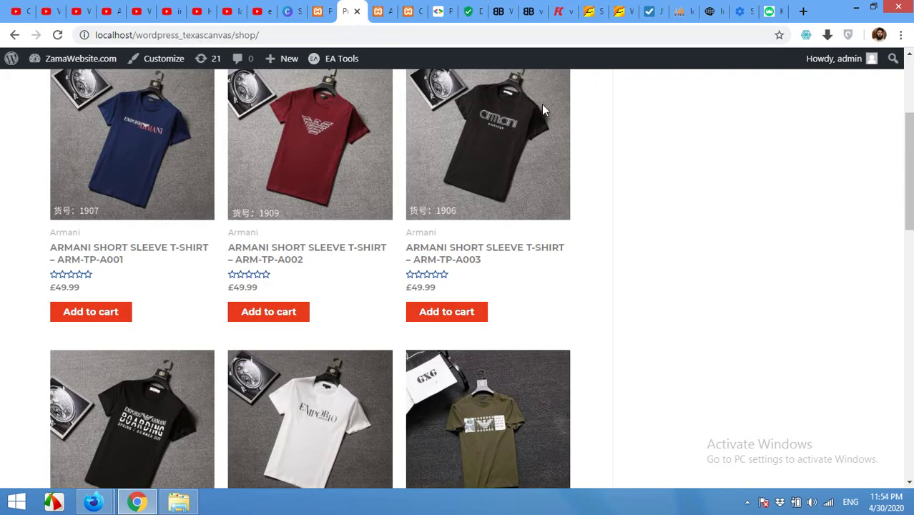
pyautogui.click(318, 10)
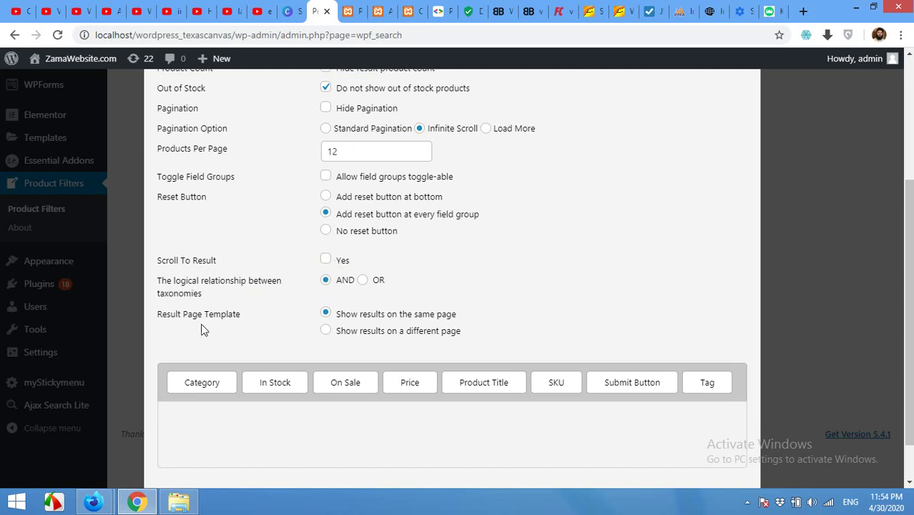
pyautogui.scroll(-1, 372, 338)
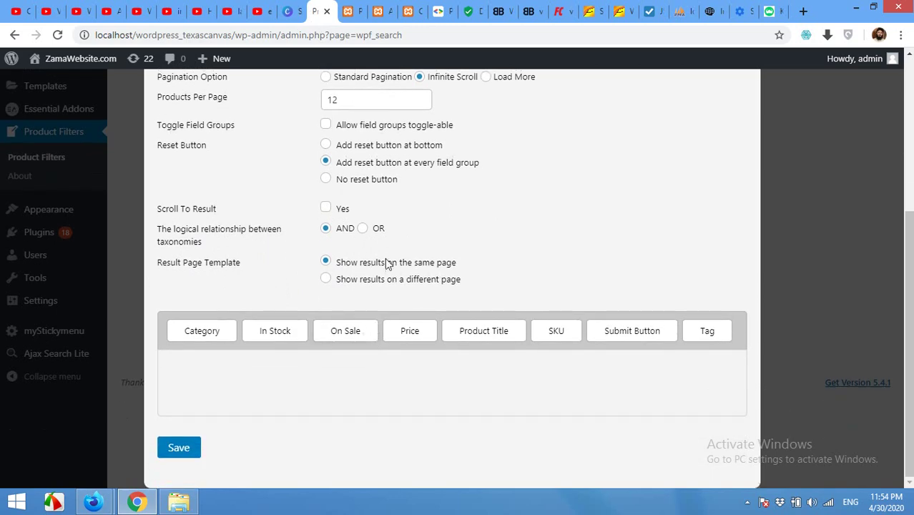
# Step: Switch to the Mega-planet shop page in Firefox, clear its Realme category filter to watch the results update, and return to the filter form in Chrome
pyautogui.click(357, 10)
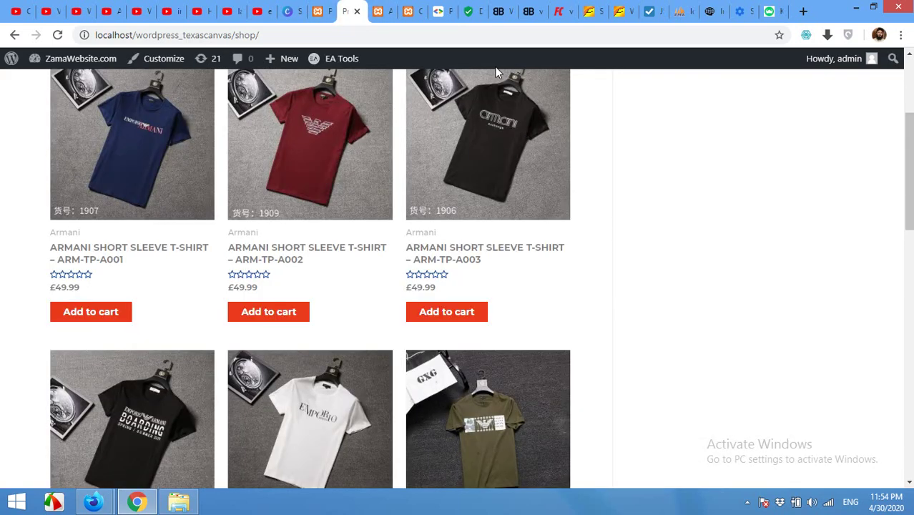
pyautogui.moveTo(100, 502)
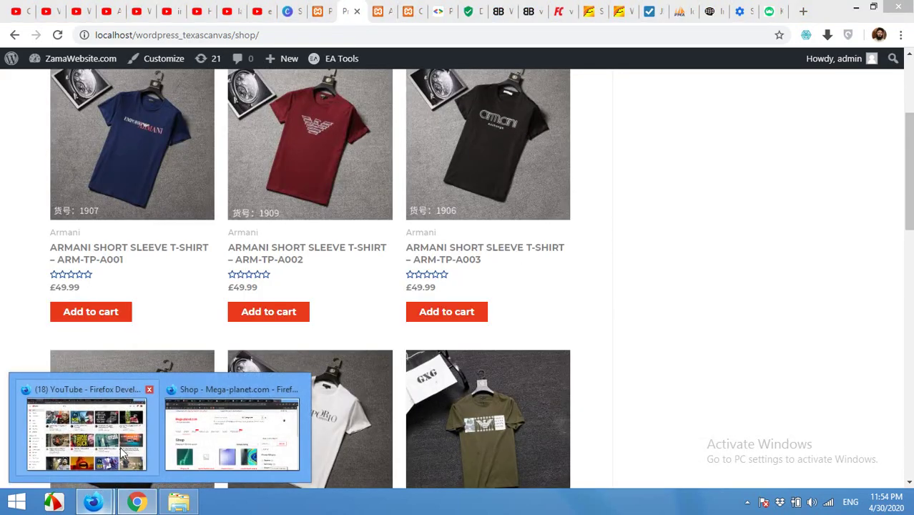
pyautogui.click(184, 429)
pyautogui.scroll(-3, 647, 302)
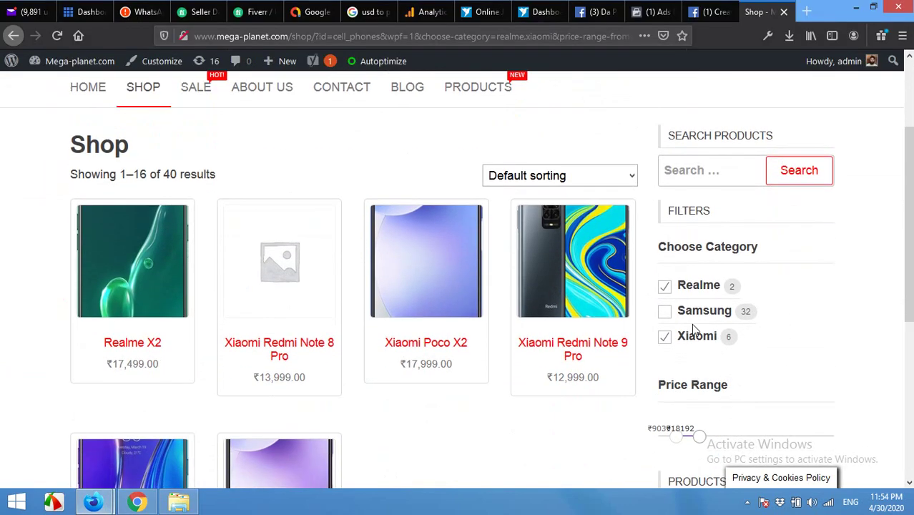
pyautogui.click(665, 286)
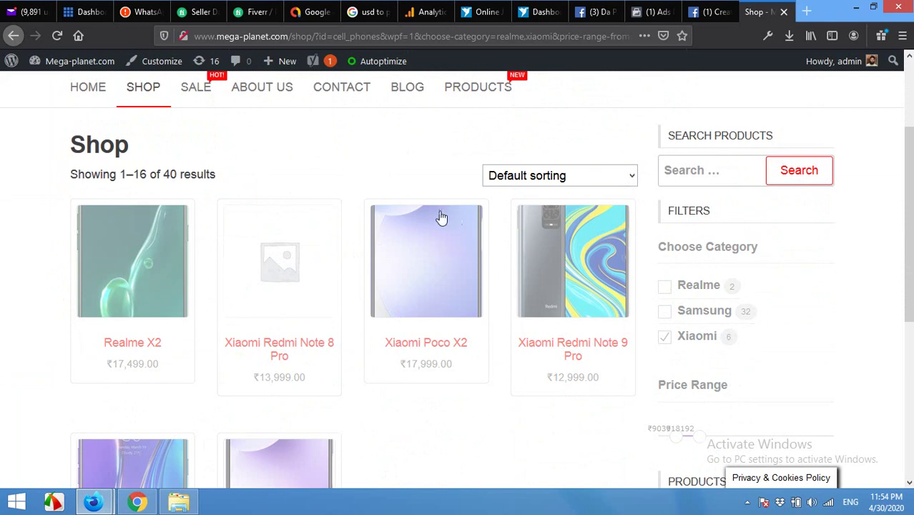
pyautogui.click(137, 502)
pyautogui.click(321, 9)
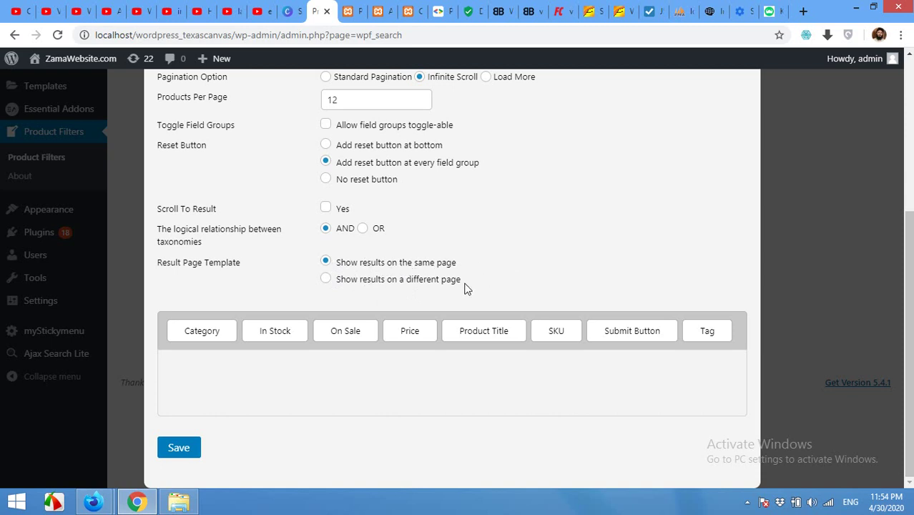
# Step: Try showing results on a different page, view the available result pages, and go back to showing results on the same page
pyautogui.click(325, 279)
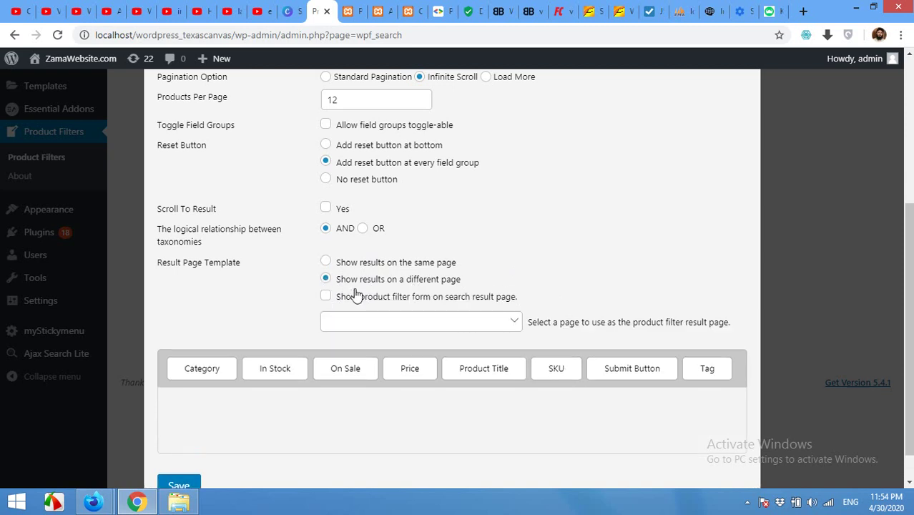
pyautogui.click(495, 321)
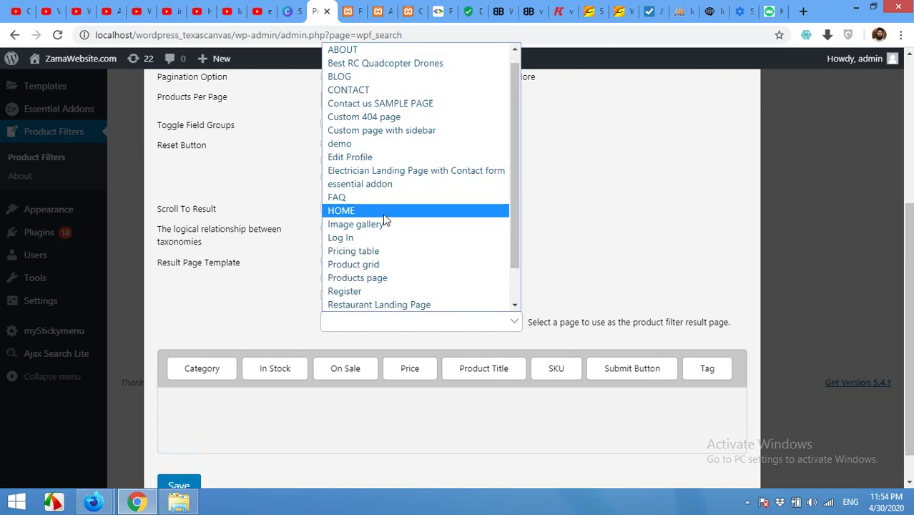
pyautogui.click(630, 223)
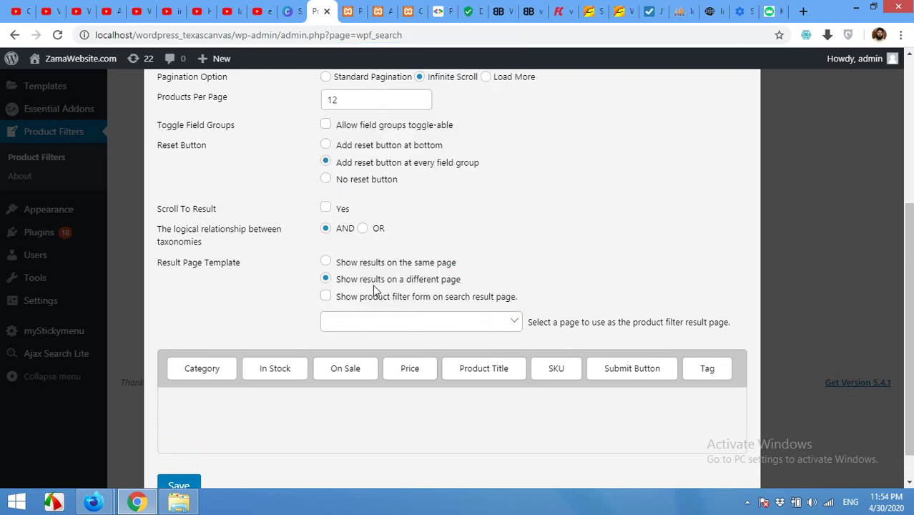
pyautogui.click(327, 263)
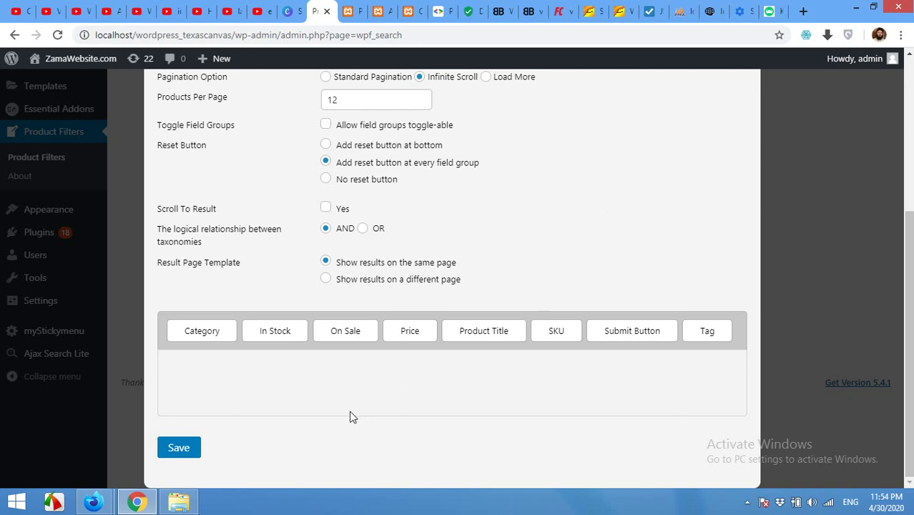
pyautogui.click(351, 11)
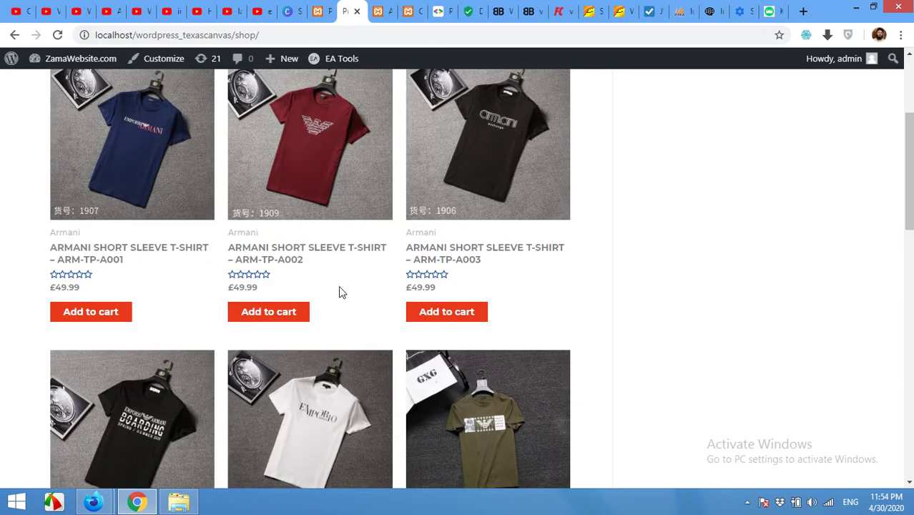
pyautogui.click(318, 11)
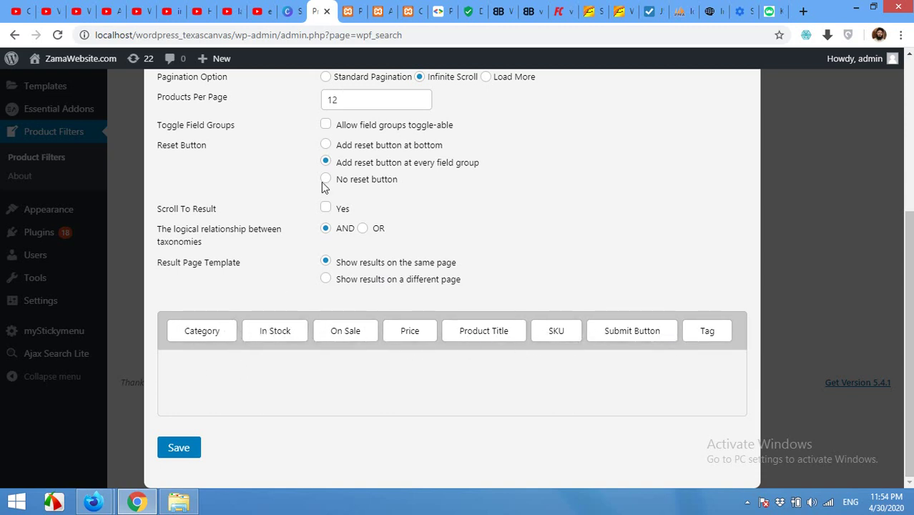
pyautogui.click(348, 11)
pyautogui.hotkey('ctrl', 'shift', 'Tab')
# Step: Add a Category field to the filter form, title it "Choose Category", review its options and collapse it
pyautogui.moveTo(210, 331); pyautogui.dragTo(210, 370)
pyautogui.scroll(-2, 307, 321)
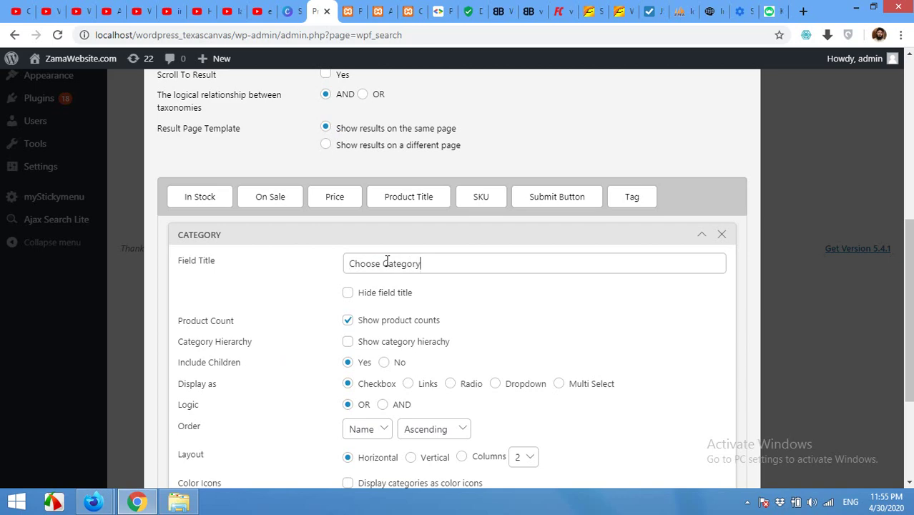
pyautogui.press('BackSpace')
pyautogui.write('C')
pyautogui.scroll(-1, 362, 318)
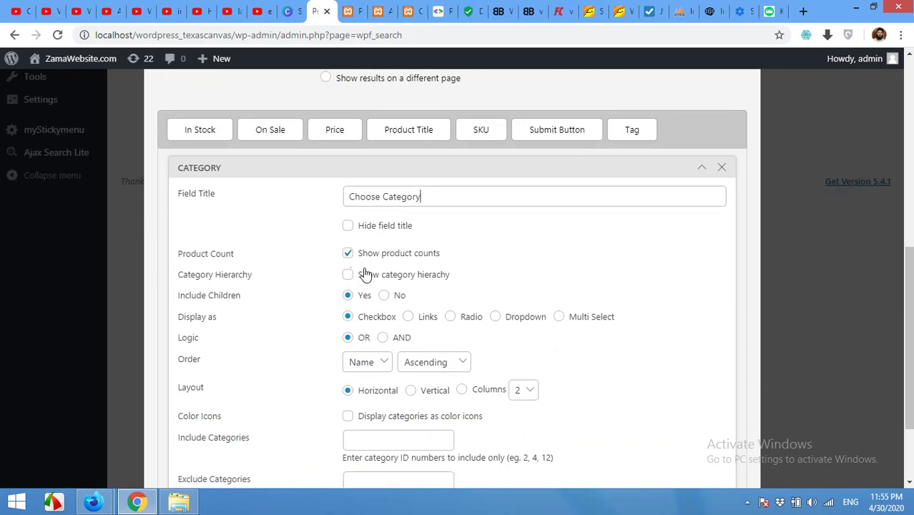
pyautogui.scroll(-2, 389, 363)
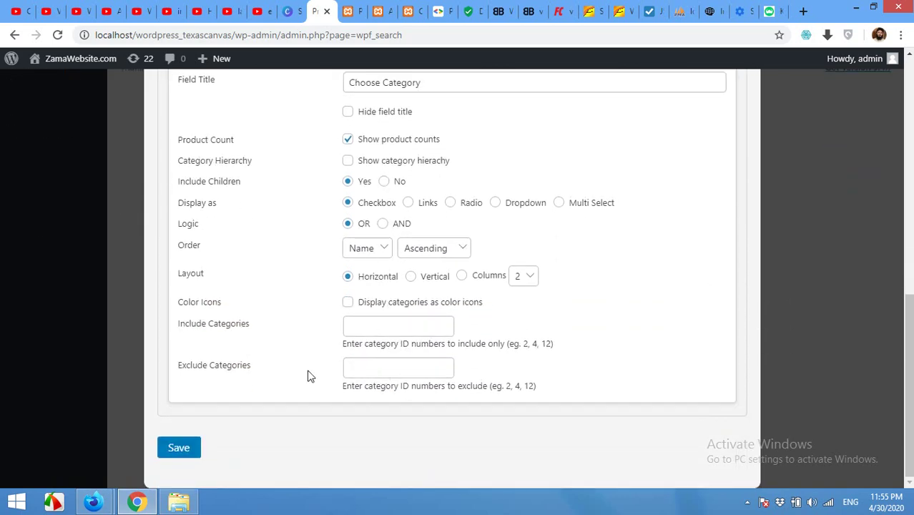
pyautogui.scroll(3, 285, 322)
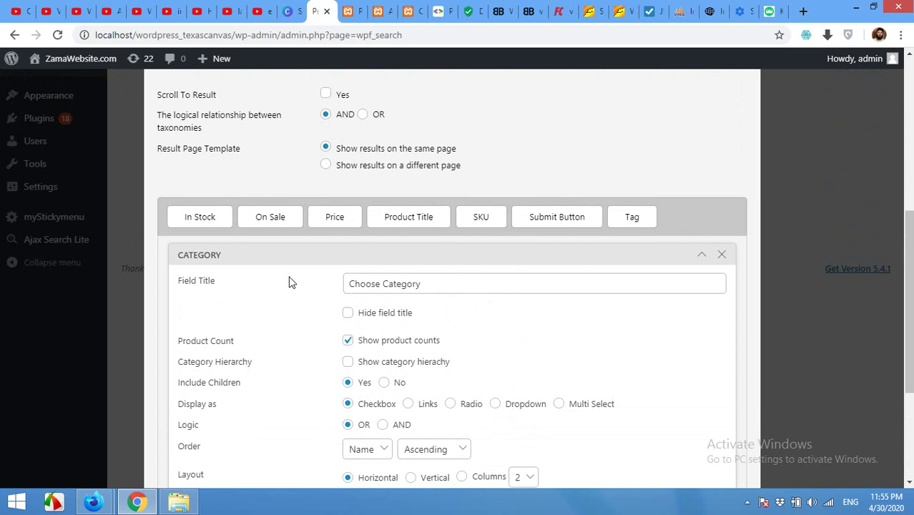
pyautogui.click(701, 256)
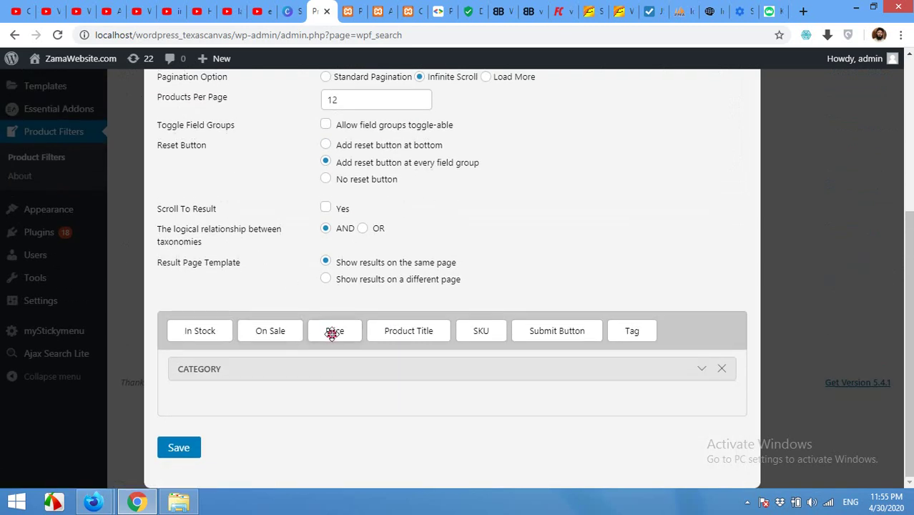
# Step: Add a Price field below Category, try its Range display, and set it back to Slider
pyautogui.moveTo(300, 365); pyautogui.dragTo(275, 379)
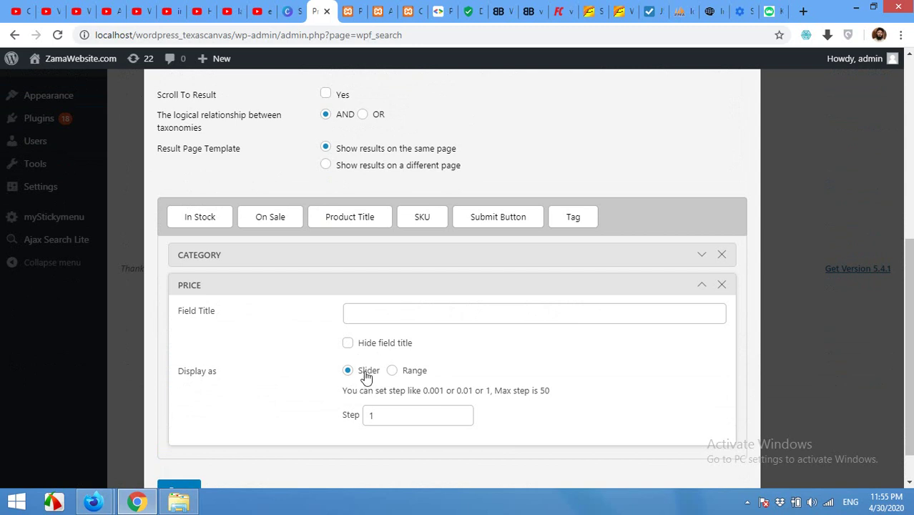
pyautogui.click(393, 371)
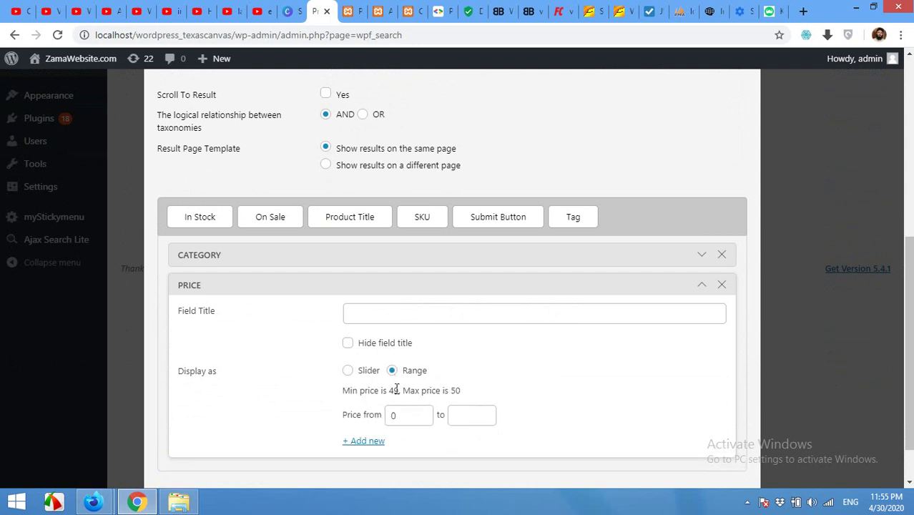
pyautogui.scroll(-1, 316, 401)
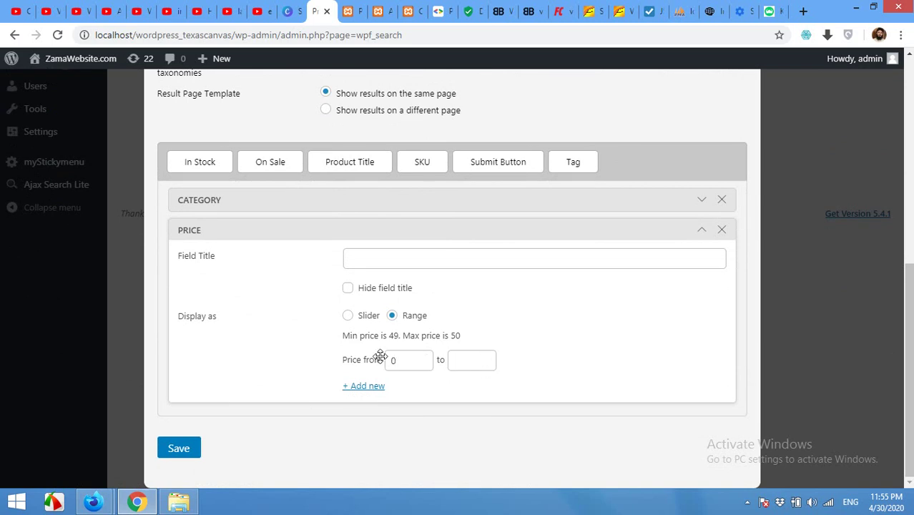
pyautogui.click(347, 317)
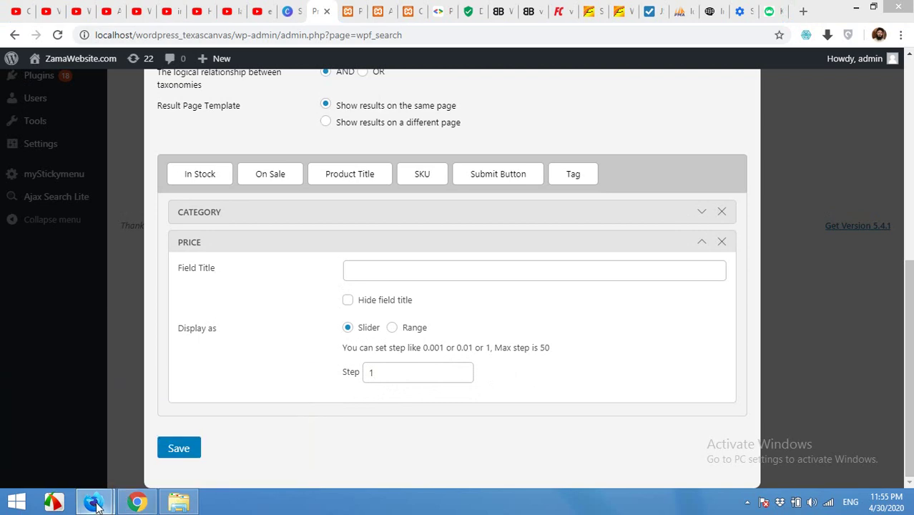
# Step: Look at the price range slider on the Mega-planet shop page in Firefox and return to the filter form in Chrome
pyautogui.moveTo(93, 502)
pyautogui.click(197, 447)
pyautogui.scroll(-2, 745, 323)
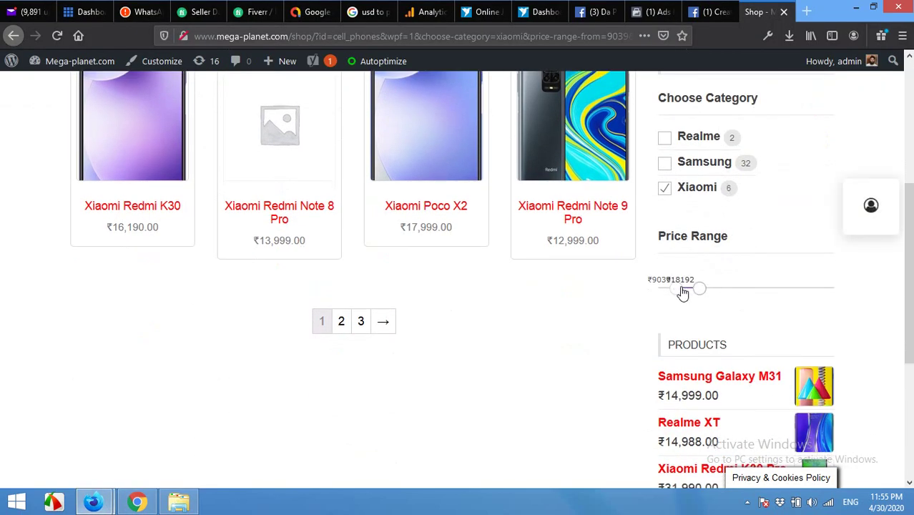
pyautogui.click(138, 502)
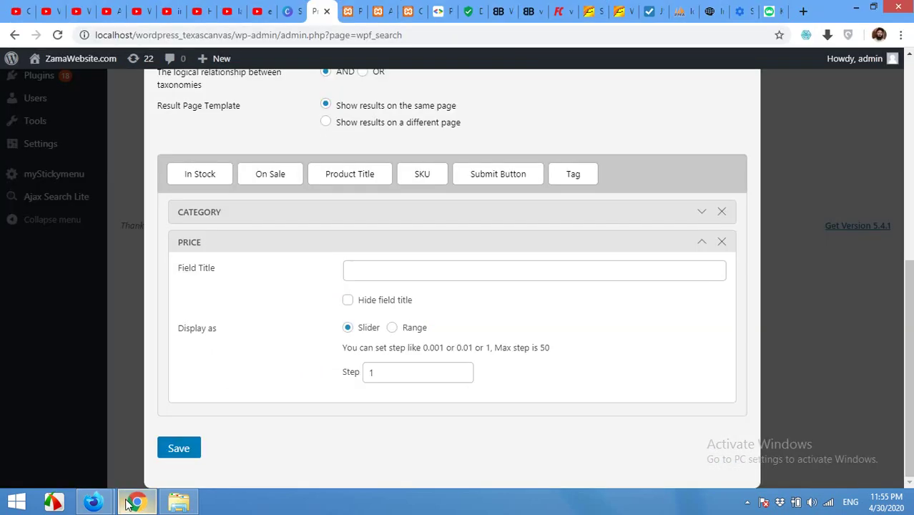
# Step: Display the Price field as a slider, title it "Price Range" and set its step to 200
pyautogui.click(393, 328)
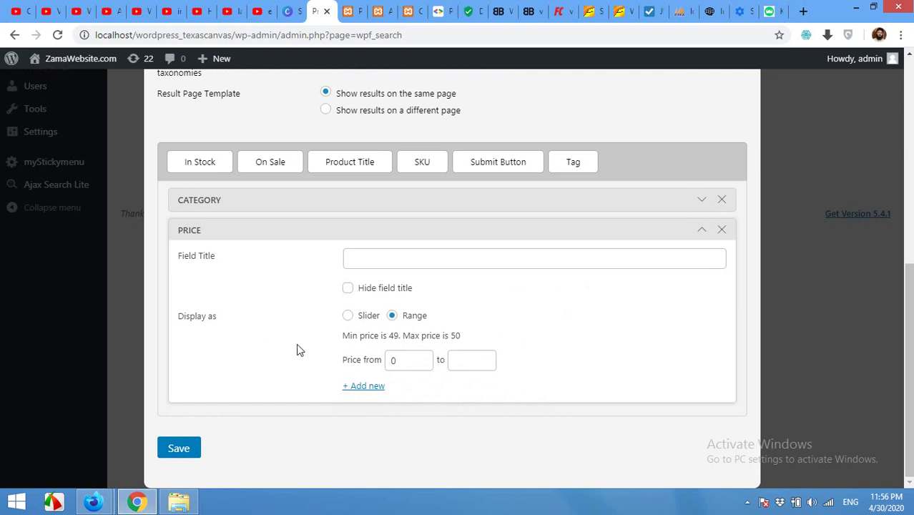
pyautogui.click(348, 315)
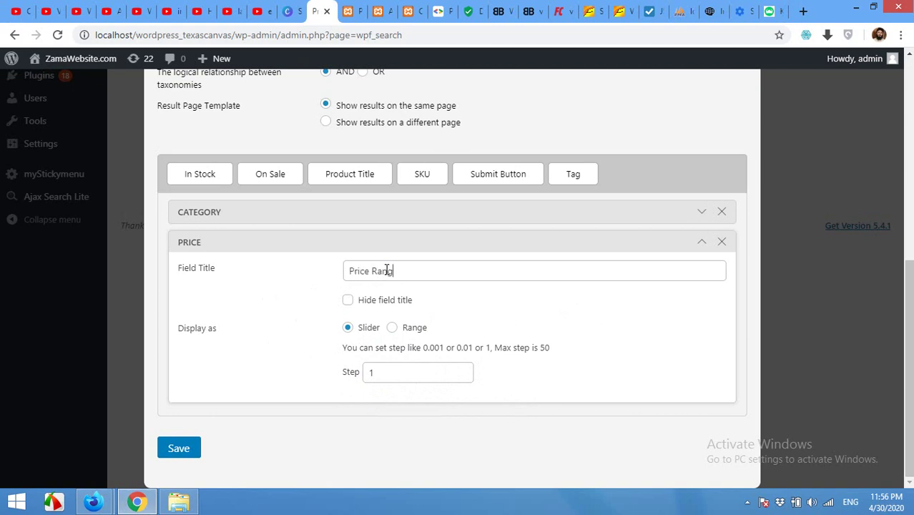
pyautogui.doubleClick(371, 373)
pyautogui.write('200')
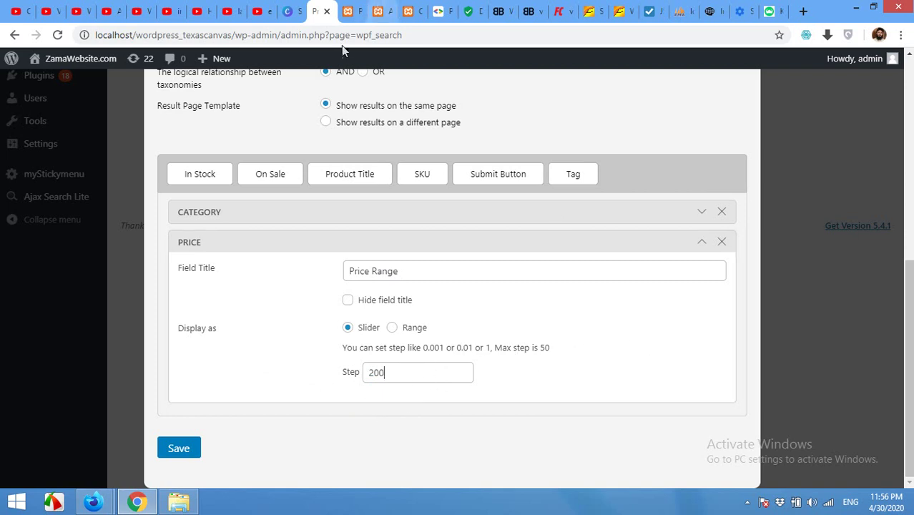
# Step: Raise the maximum of the Mega-planet price slider in Firefox to about ₹25260, and collapse the Price field back in Chrome's filter form
pyautogui.moveTo(92, 502)
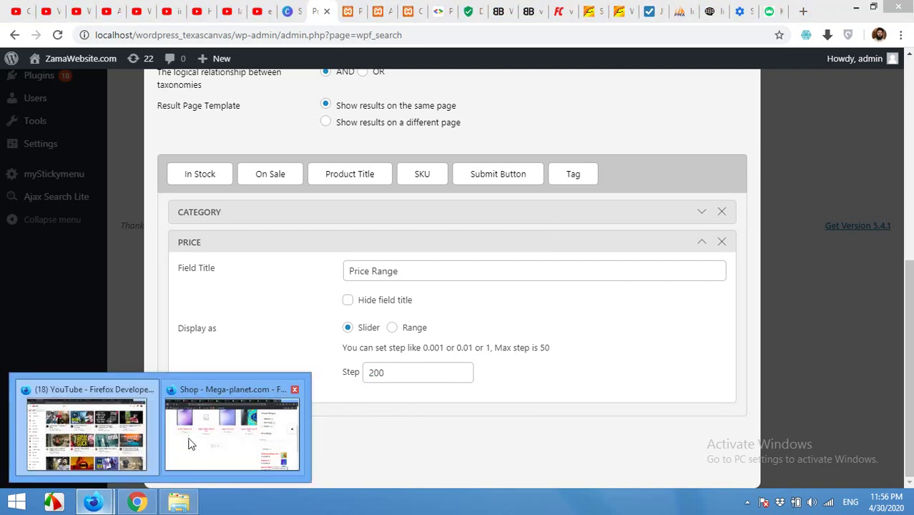
pyautogui.click(188, 444)
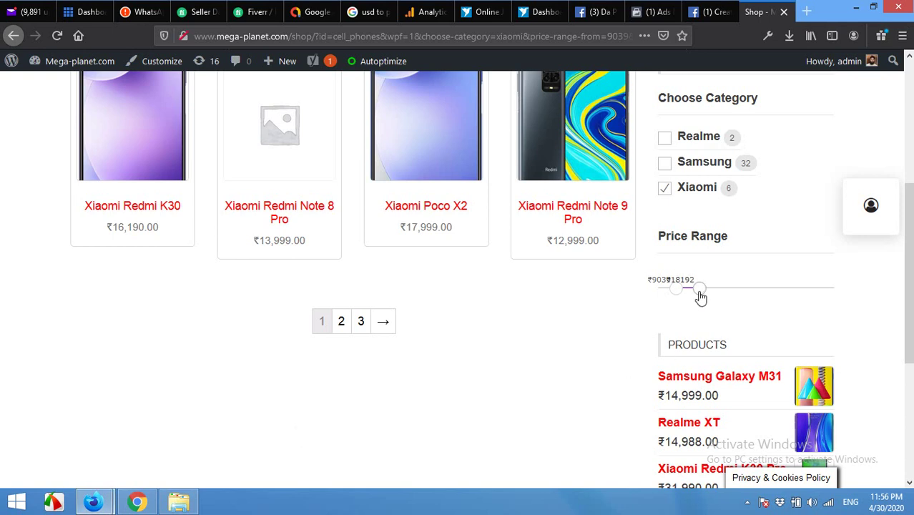
pyautogui.moveTo(700, 294); pyautogui.dragTo(718, 294)
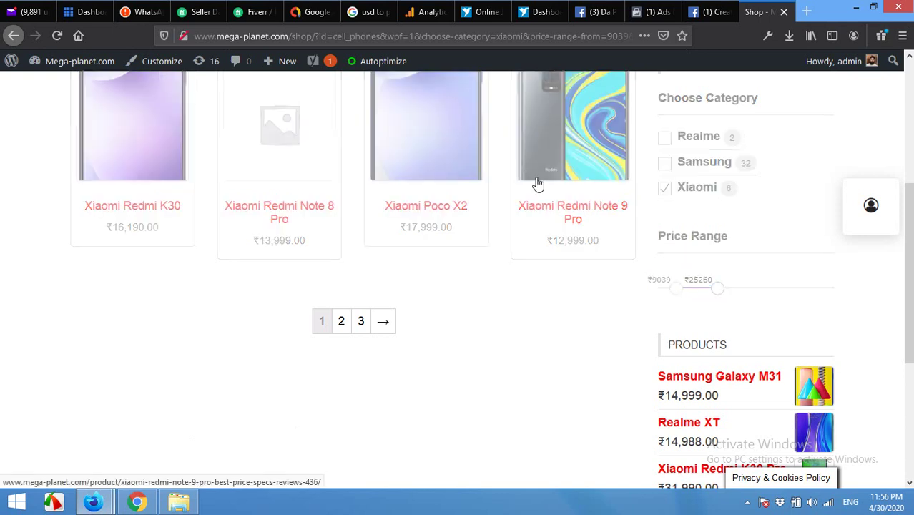
pyautogui.click(137, 502)
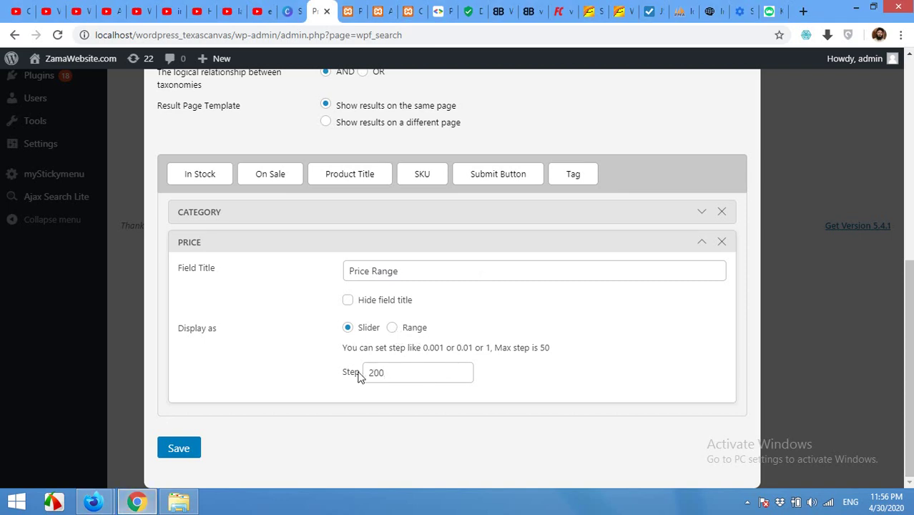
pyautogui.click(697, 243)
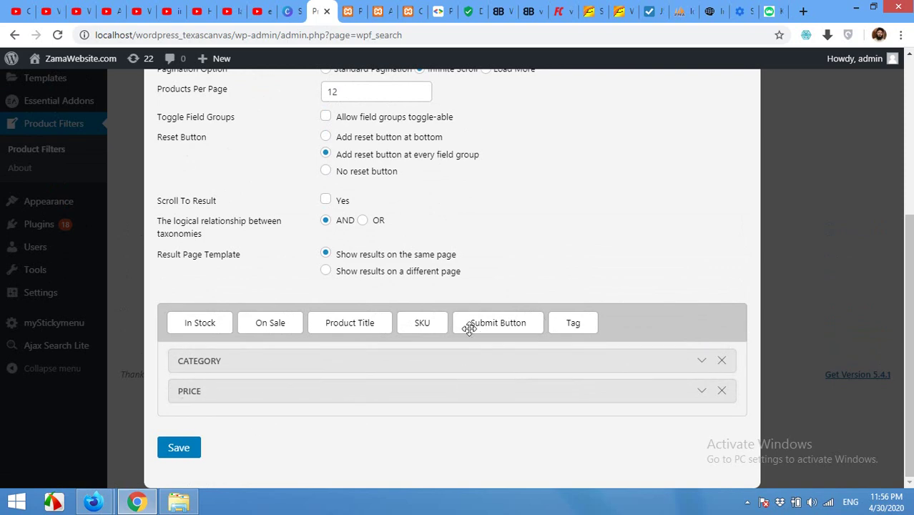
# Step: Add a Tag field below Price in the filter form, title it "Tags" and collapse it
pyautogui.moveTo(568, 323); pyautogui.dragTo(235, 385)
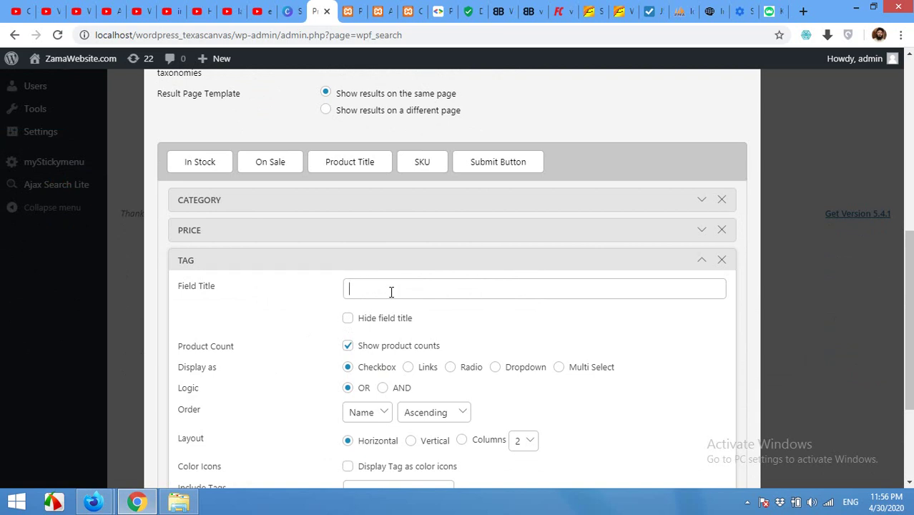
pyautogui.scroll(-2, 295, 347)
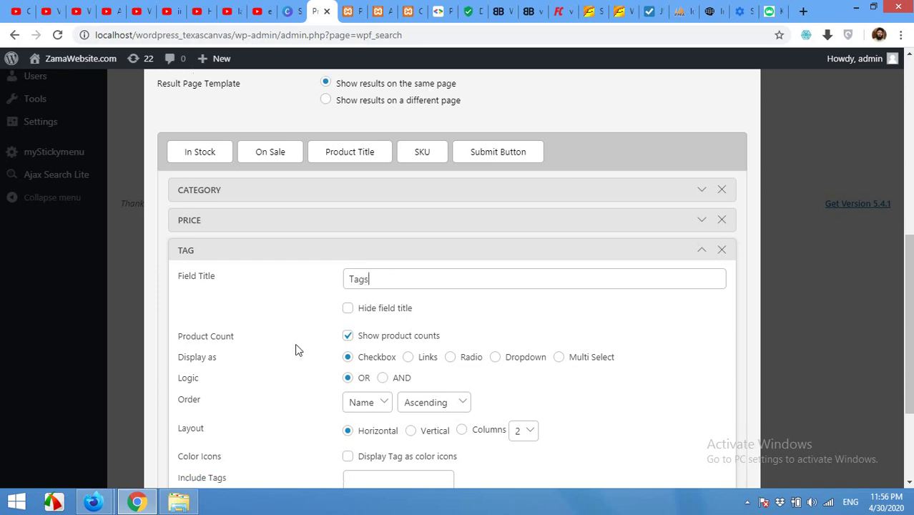
pyautogui.scroll(3, 643, 258)
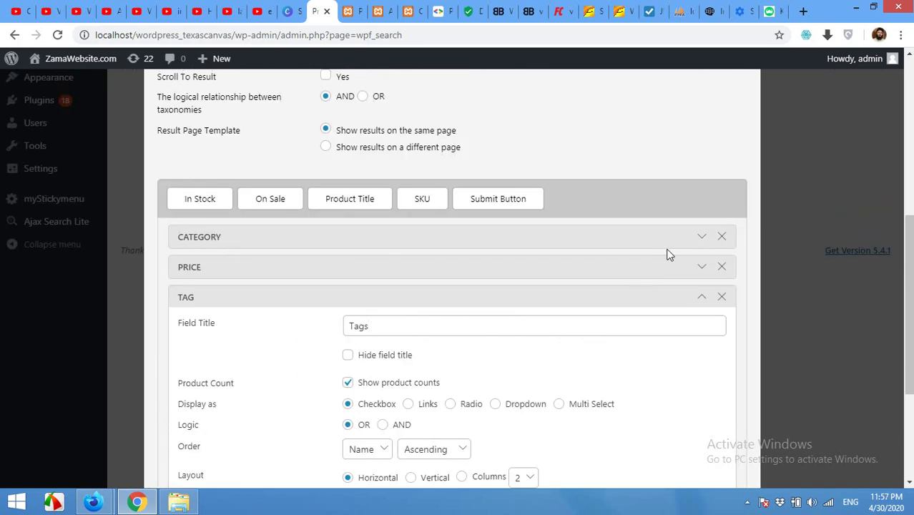
pyautogui.click(704, 298)
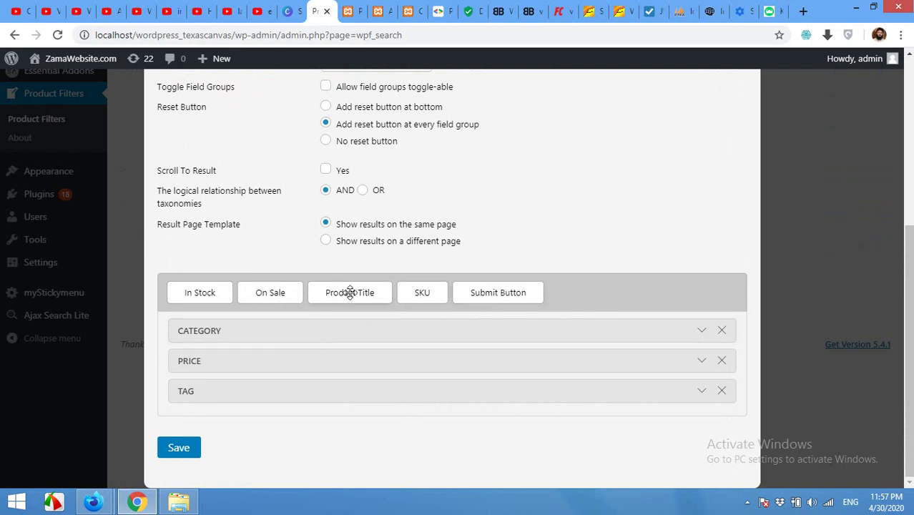
# Step: Add a Product Title field titled "Title" below Tag, then save and close the filter form
pyautogui.moveTo(349, 292); pyautogui.dragTo(255, 384)
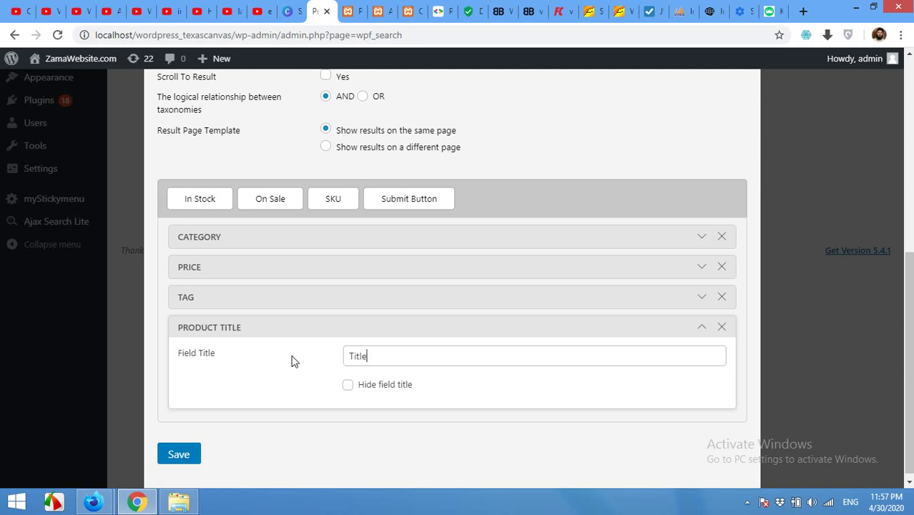
pyautogui.click(197, 461)
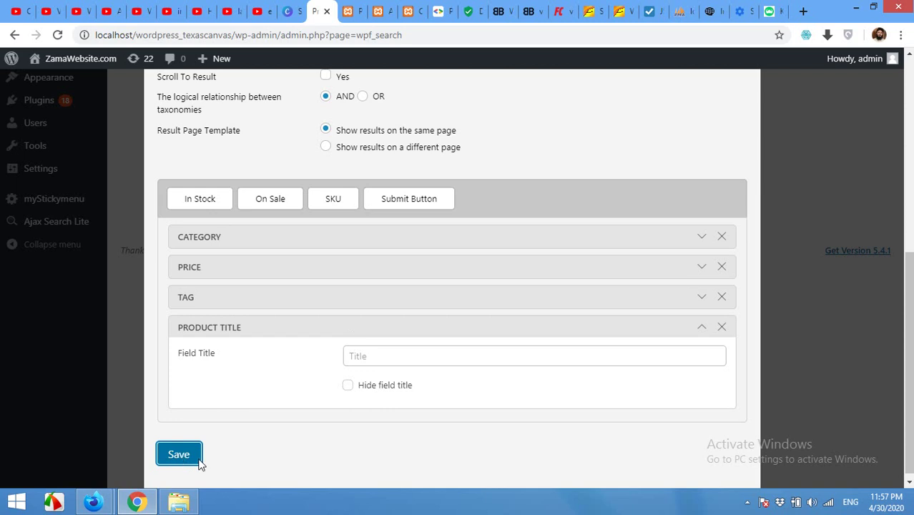
pyautogui.scroll(3, 427, 358)
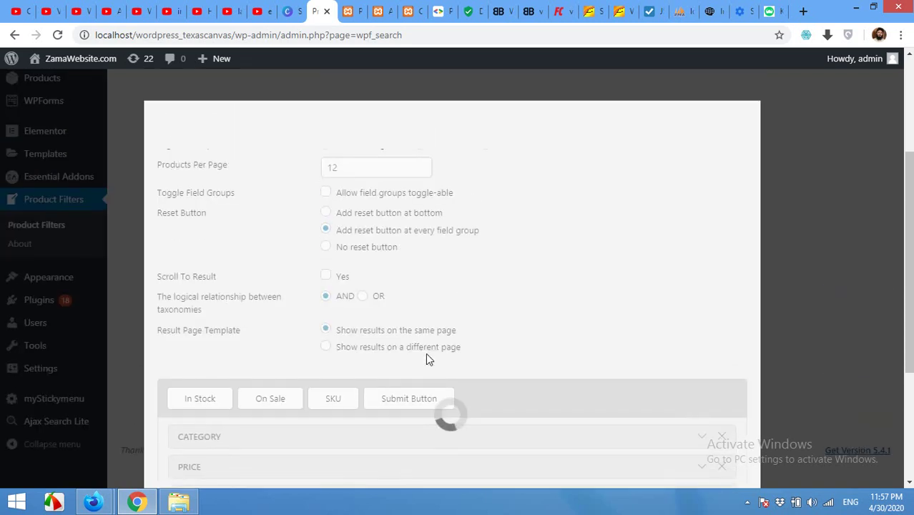
pyautogui.scroll(3, 530, 312)
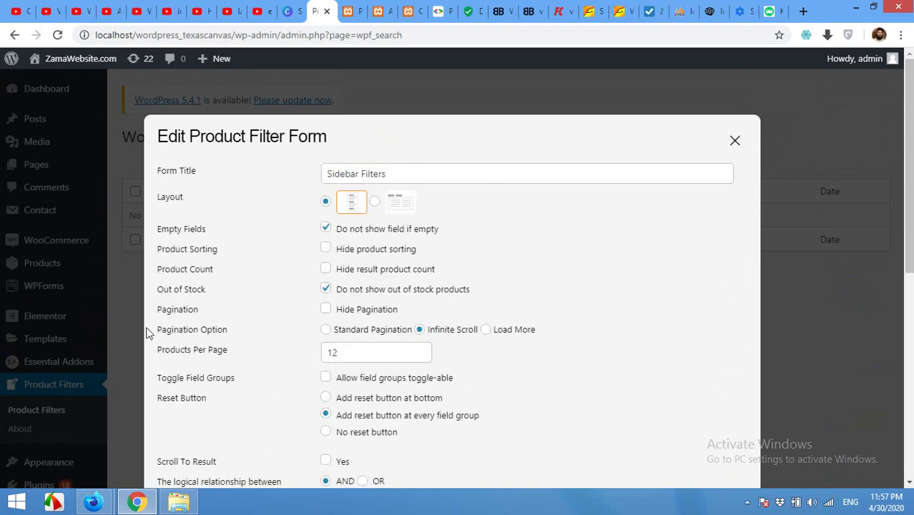
pyautogui.scroll(-4, 191, 334)
pyautogui.scroll(4, 169, 337)
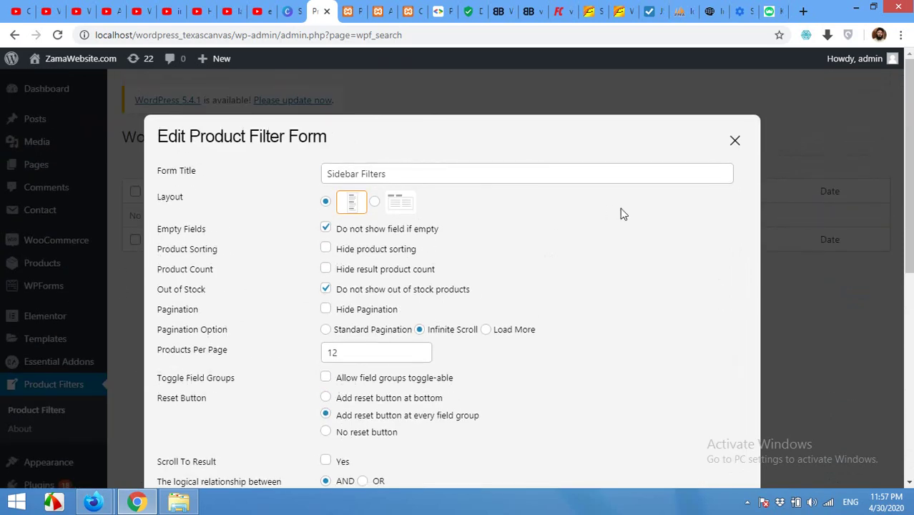
pyautogui.click(734, 140)
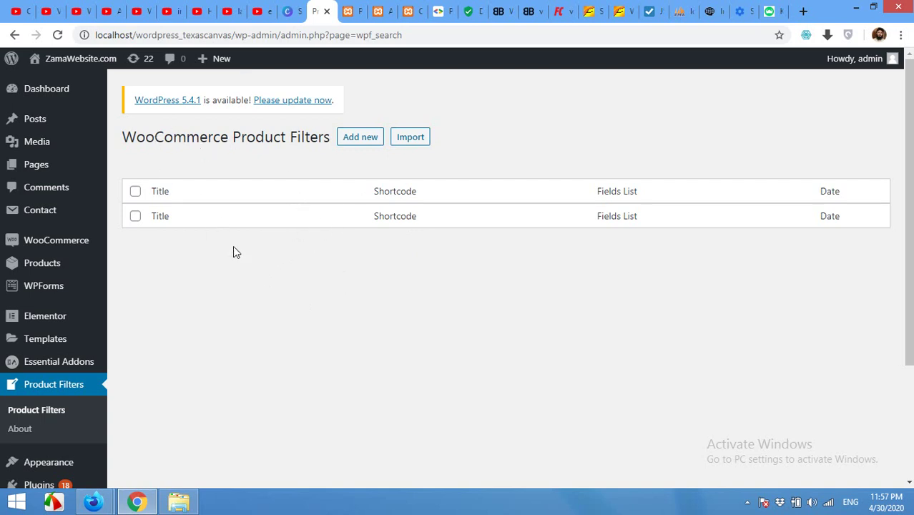
# Step: Reload the product filters list and copy the shortcode of Sidebar Filters
pyautogui.moveTo(58, 70)
pyautogui.click(57, 35)
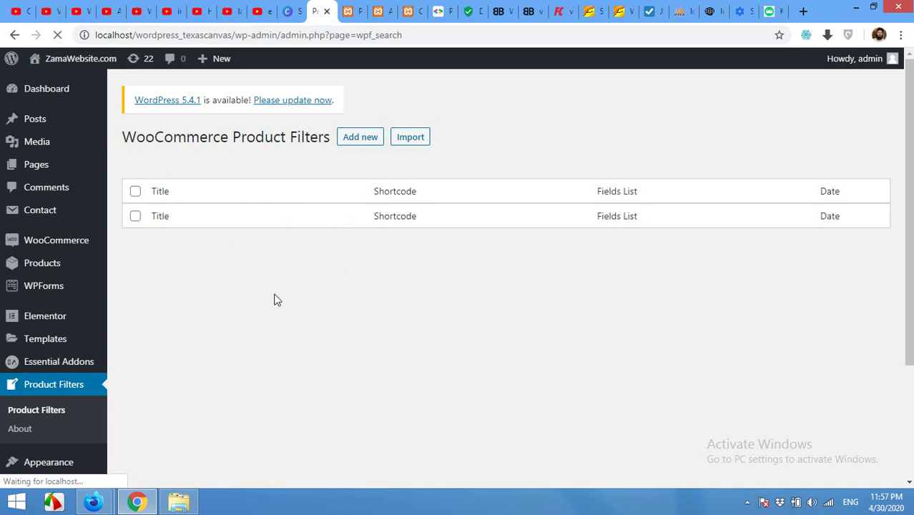
pyautogui.click(432, 221)
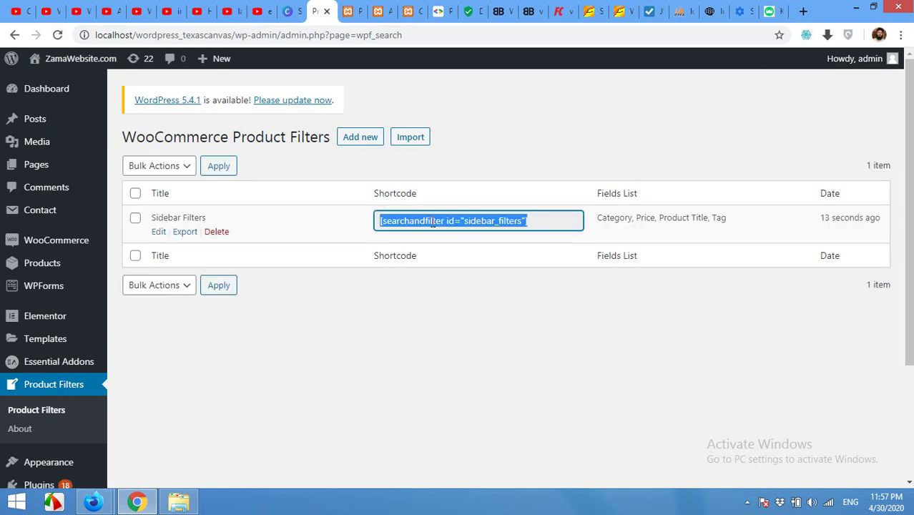
pyautogui.rightClick(433, 225)
pyautogui.click(445, 234)
# Step: Open the WordPress Widgets page in a new browser tab and switch to it
pyautogui.moveTo(44, 265)
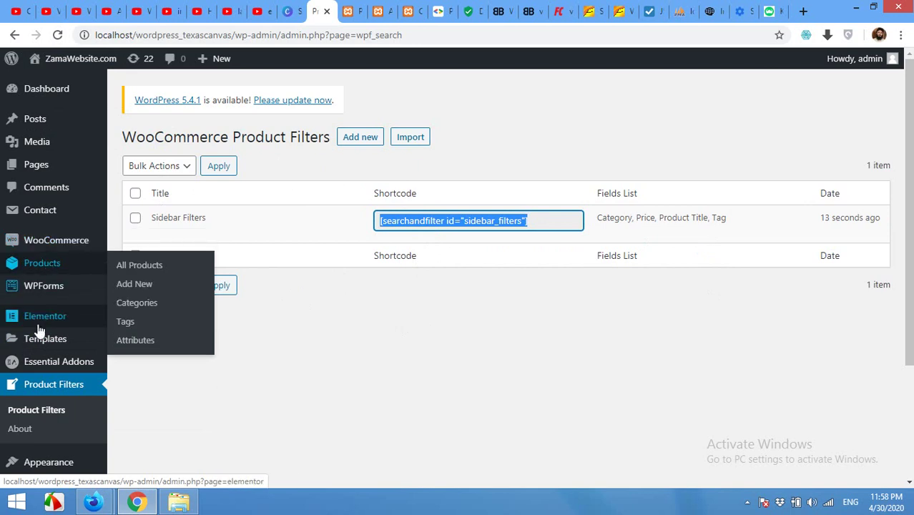
pyautogui.scroll(-2, 38, 327)
pyautogui.moveTo(41, 337)
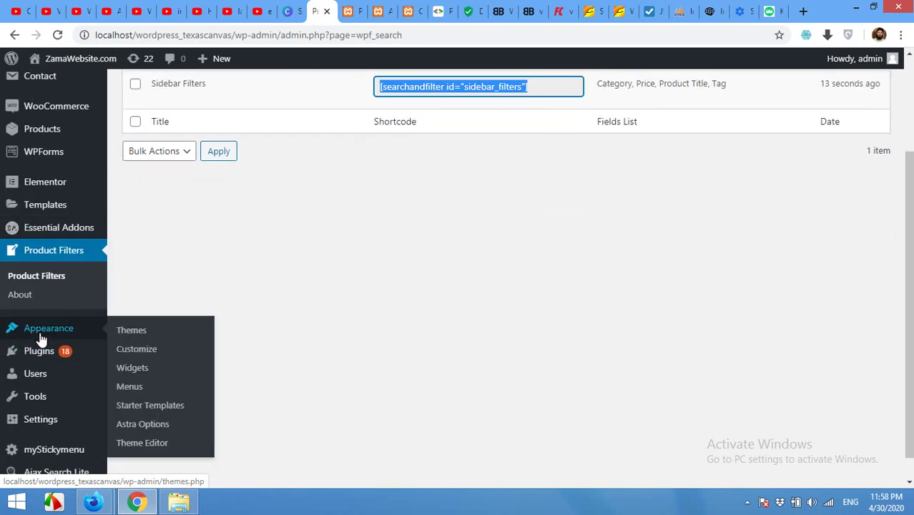
pyautogui.rightClick(131, 367)
pyautogui.click(149, 376)
pyautogui.click(347, 11)
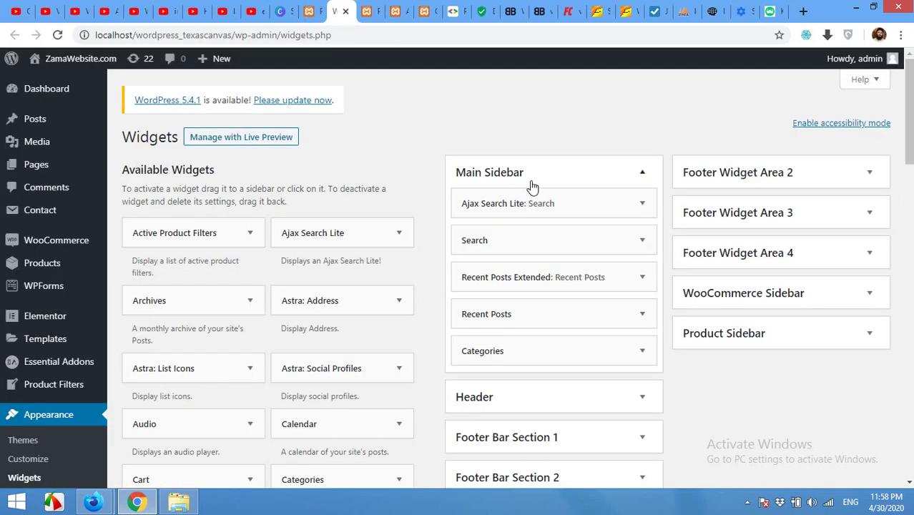
# Step: Look at the sidebar area of the shop page and return to the Widgets page
pyautogui.click(373, 10)
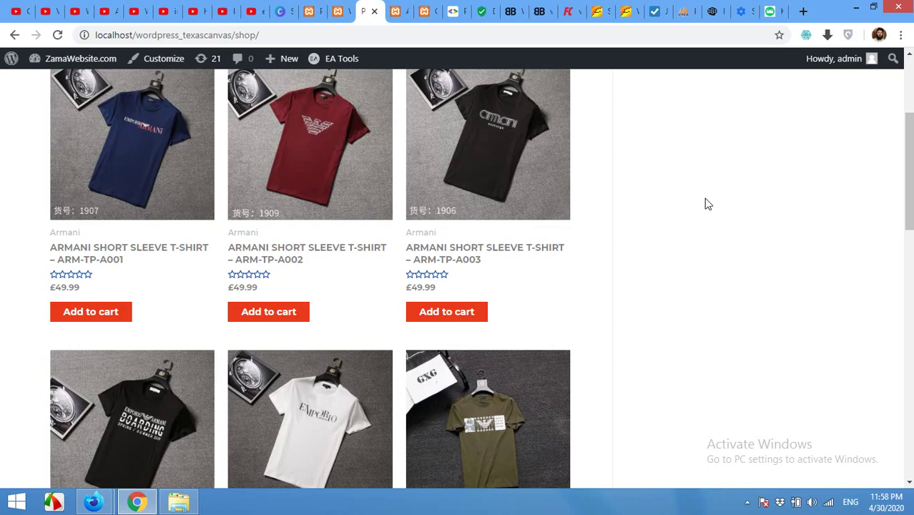
pyautogui.scroll(1, 704, 205)
pyautogui.click(342, 11)
pyautogui.scroll(-2, 613, 249)
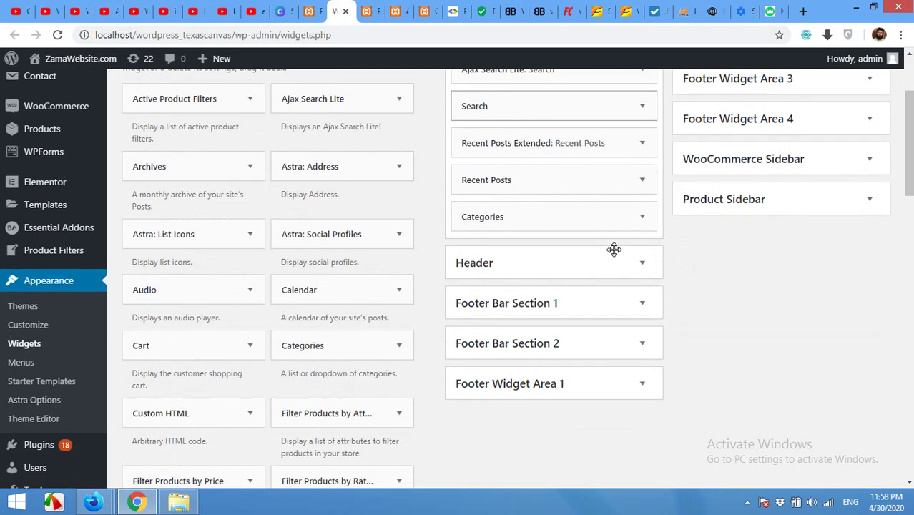
pyautogui.scroll(1, 763, 321)
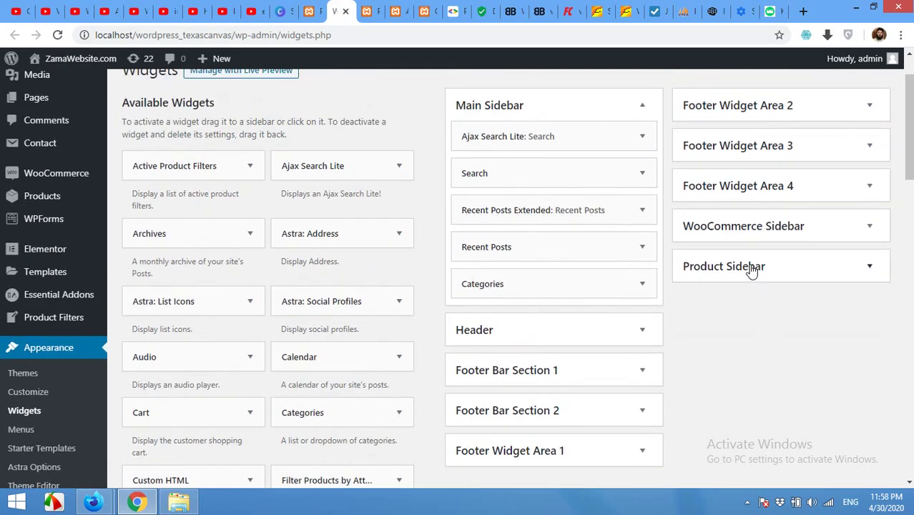
# Step: Expand the Product Sidebar and WooCommerce Sidebar areas and add a Text widget to the WooCommerce Sidebar
pyautogui.click(750, 272)
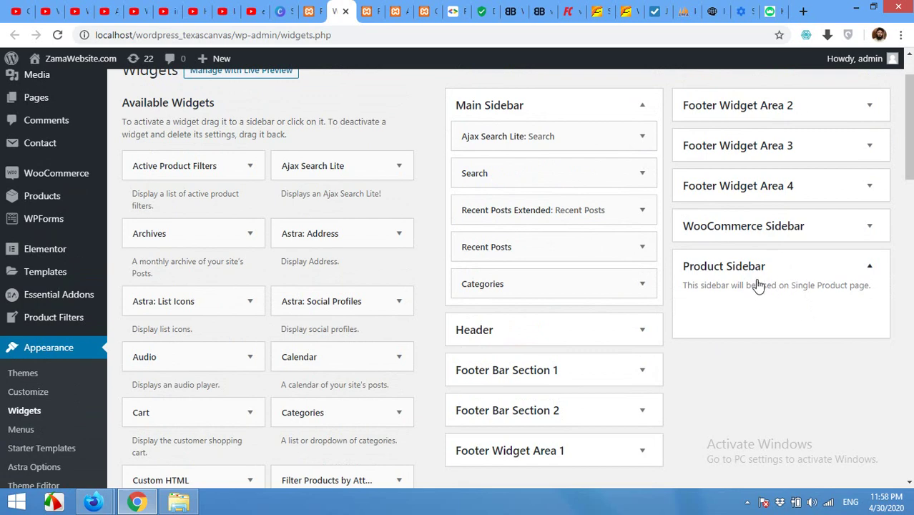
pyautogui.click(775, 230)
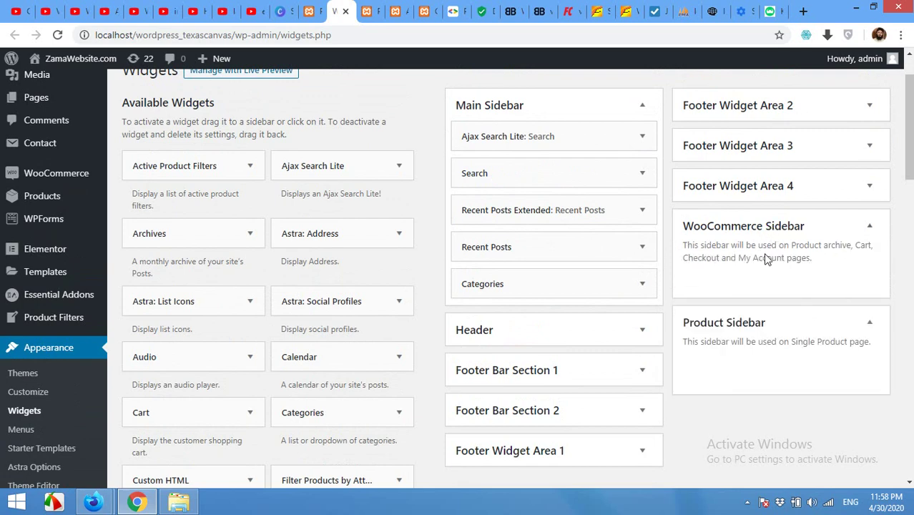
pyautogui.scroll(-5, 322, 363)
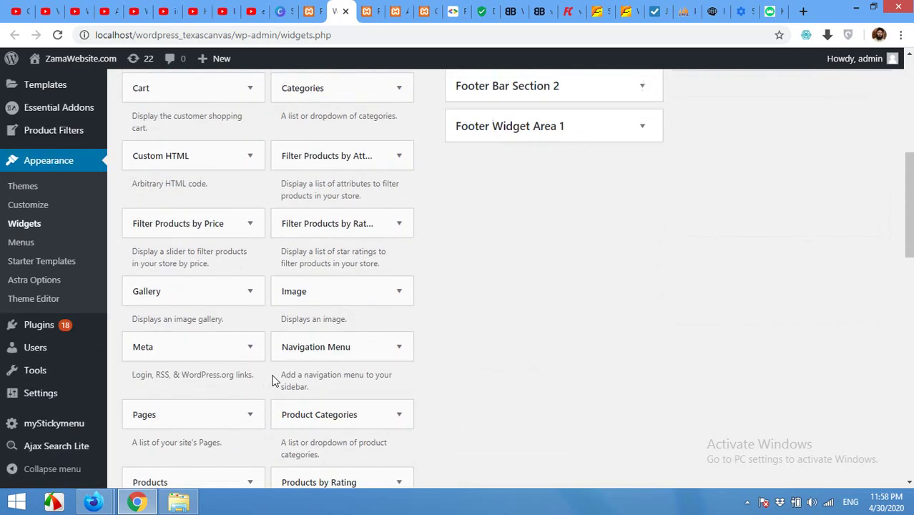
pyautogui.scroll(-9, 293, 381)
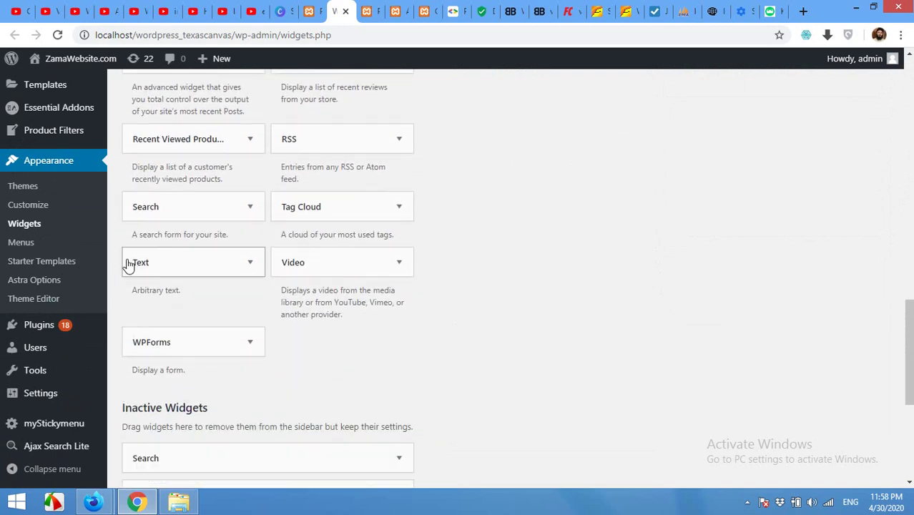
pyautogui.moveTo(129, 265); pyautogui.dragTo(763, 209)
pyautogui.scroll(5, 639, 231)
pyautogui.scroll(8, 634, 233)
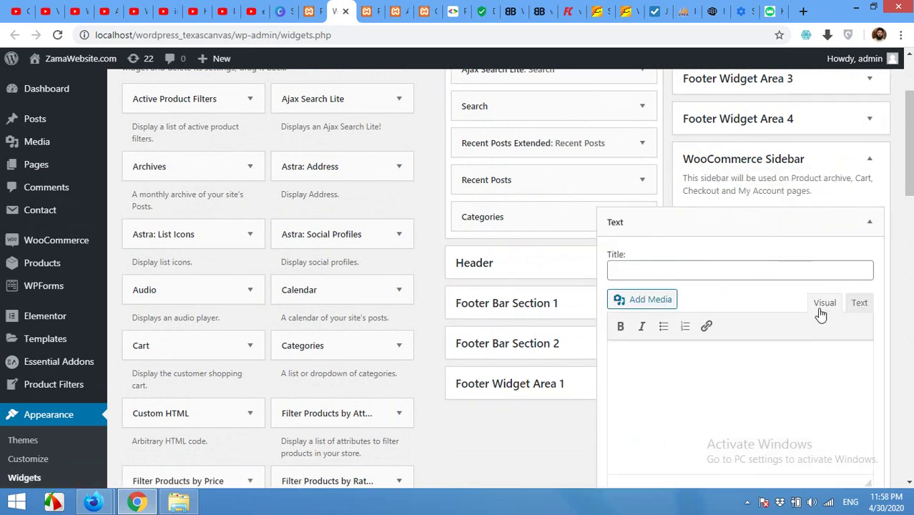
# Step: Paste the shortcode [searchandfilter id="sidebar_filters"] into the Text widget's content and save the widget
pyautogui.click(710, 362)
pyautogui.hotkey('ctrl', 'v')
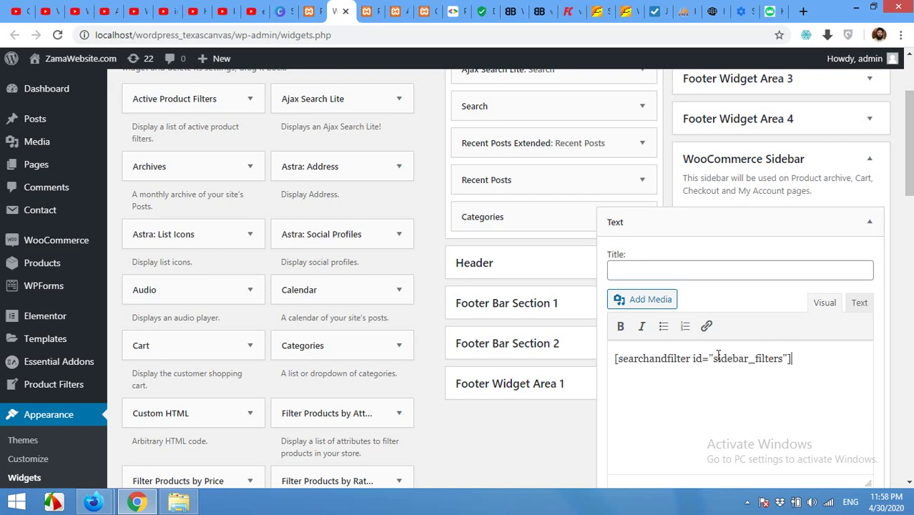
pyautogui.scroll(-2, 773, 394)
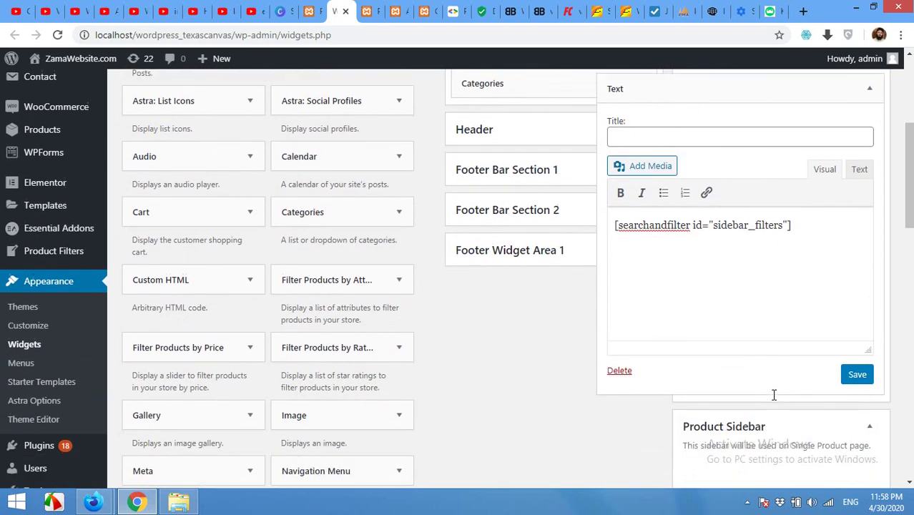
pyautogui.click(856, 374)
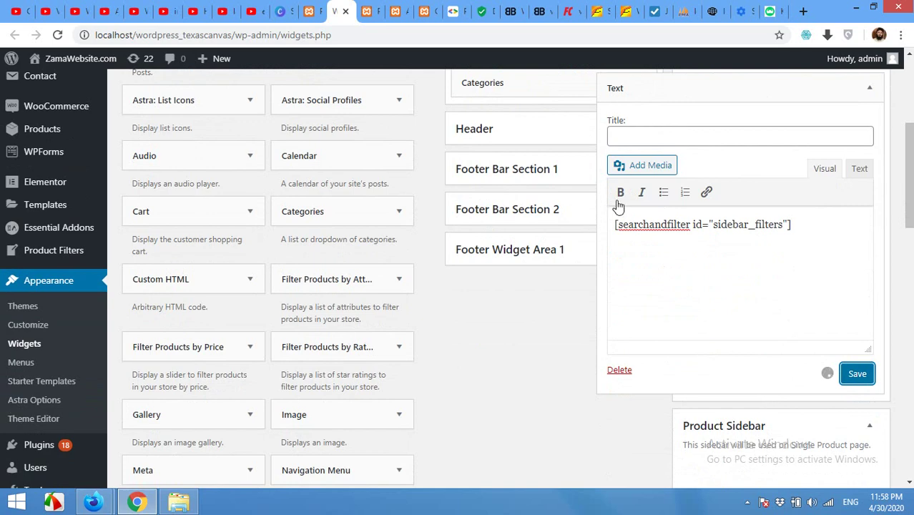
# Step: Reload the shop page and examine the product filter in its sidebar
pyautogui.click(367, 10)
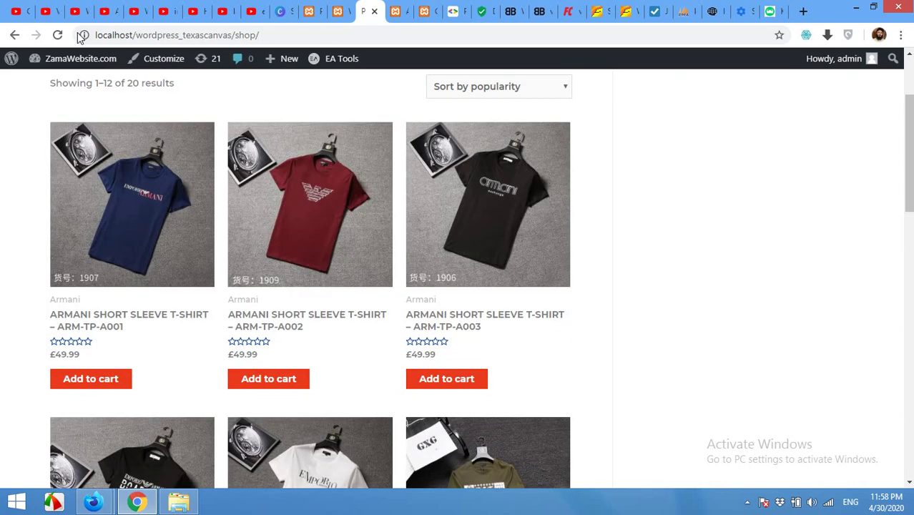
pyautogui.click(57, 35)
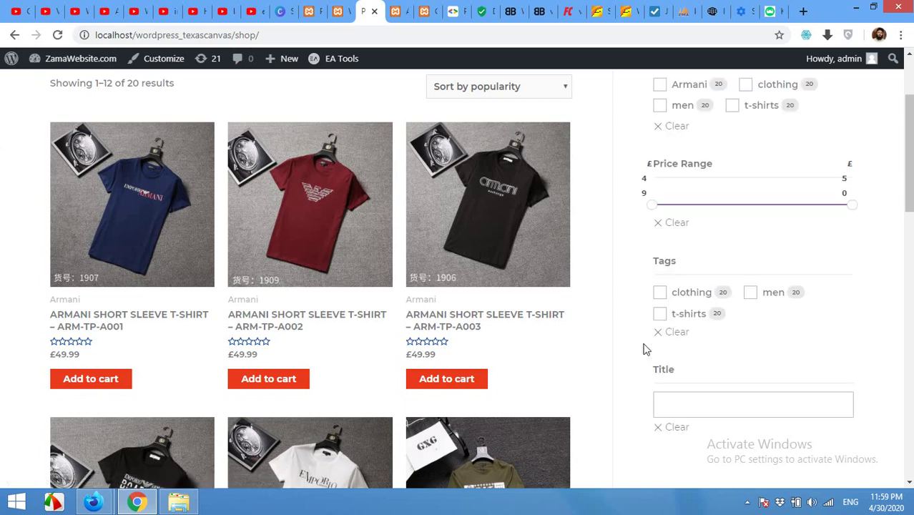
pyautogui.scroll(2, 644, 348)
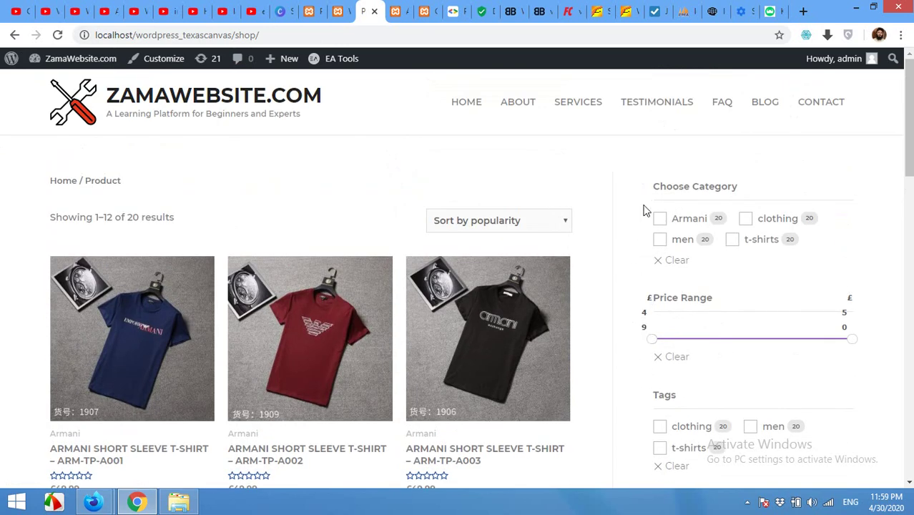
pyautogui.scroll(-1, 617, 227)
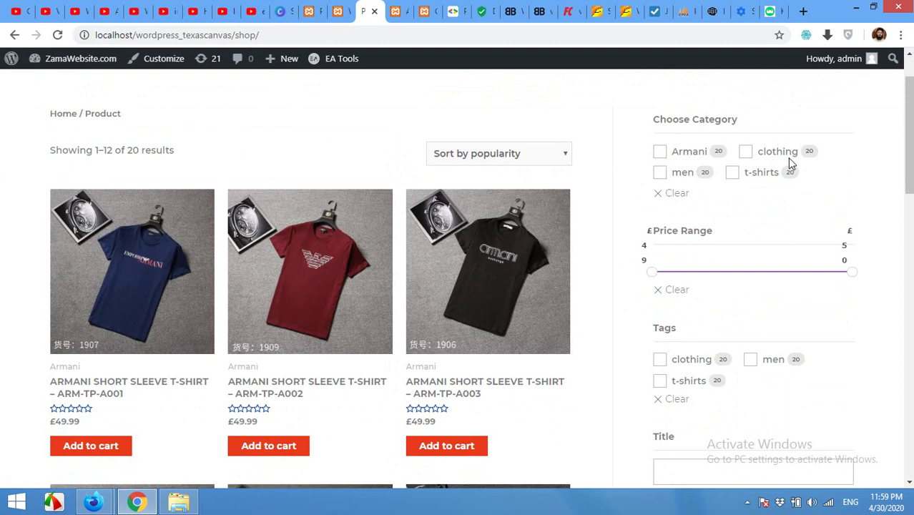
# Step: Filter the shop products by the men category and look through the product list
pyautogui.click(659, 176)
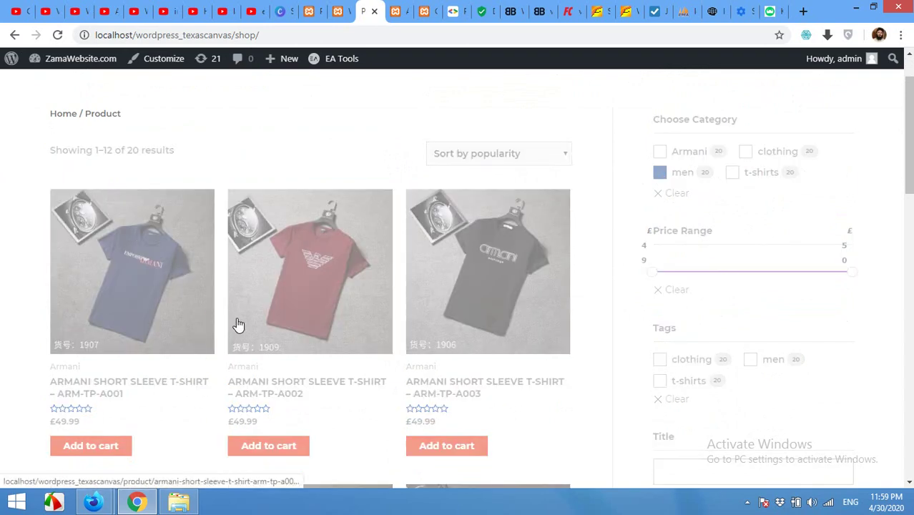
pyautogui.scroll(-3, 238, 320)
pyautogui.scroll(5, 238, 318)
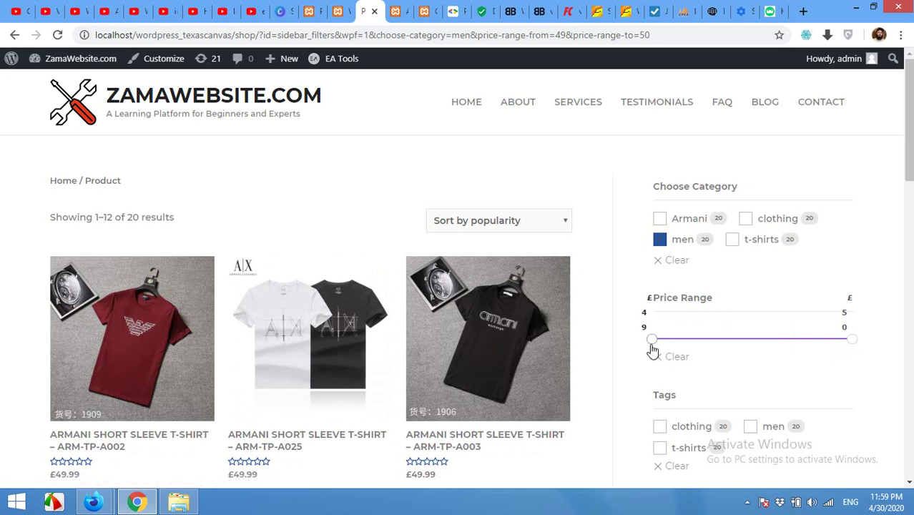
# Step: Try raising the minimum of the Price Range slider, look through the products and return to the Widgets page
pyautogui.moveTo(651, 340); pyautogui.dragTo(805, 338)
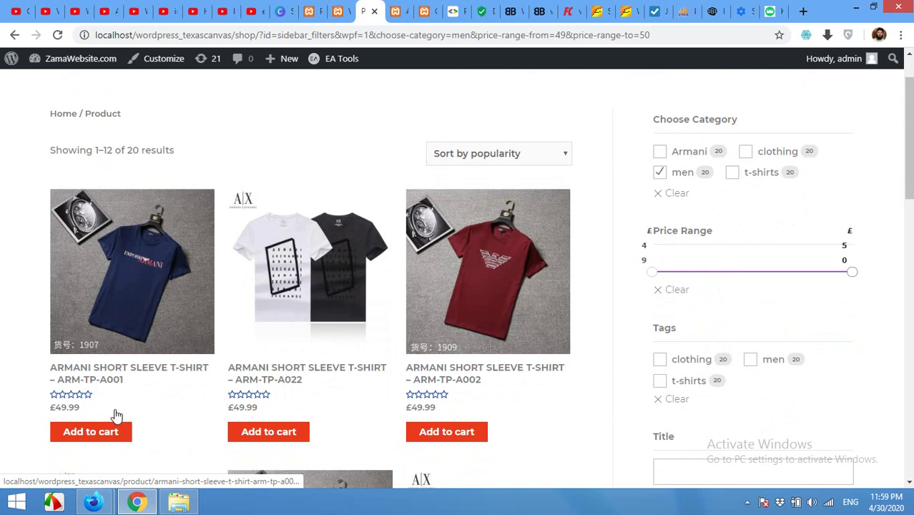
pyautogui.scroll(-2, 100, 416)
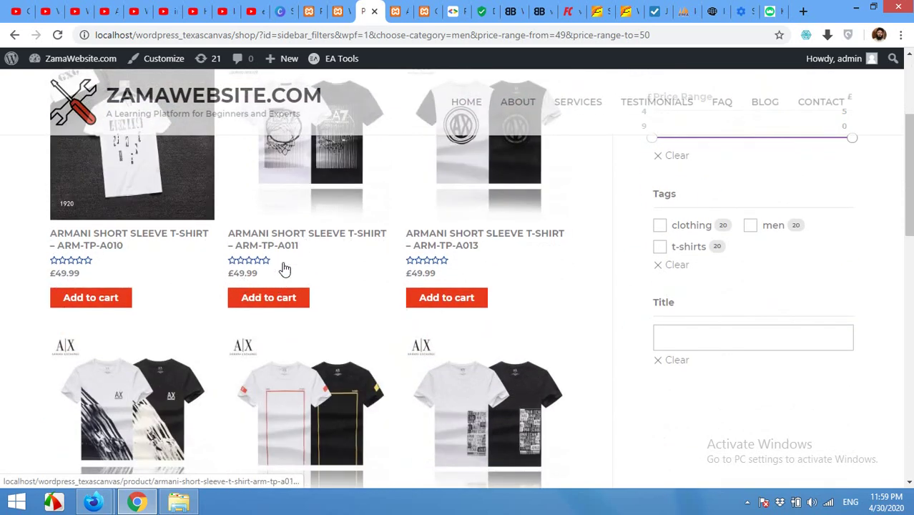
pyautogui.click(341, 10)
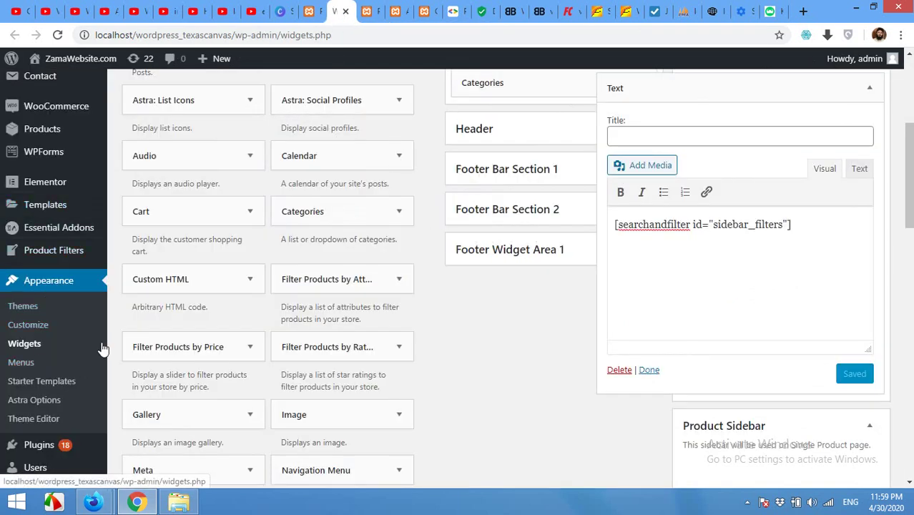
# Step: Go to the WooCommerce Product Filters list and open the Sidebar Filters form for editing
pyautogui.scroll(-2, 64, 344)
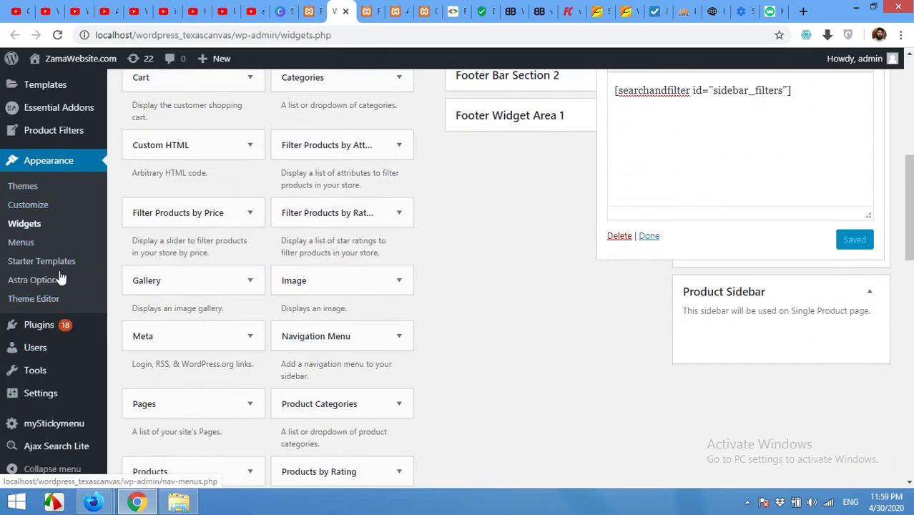
pyautogui.moveTo(56, 346)
pyautogui.scroll(2, 52, 350)
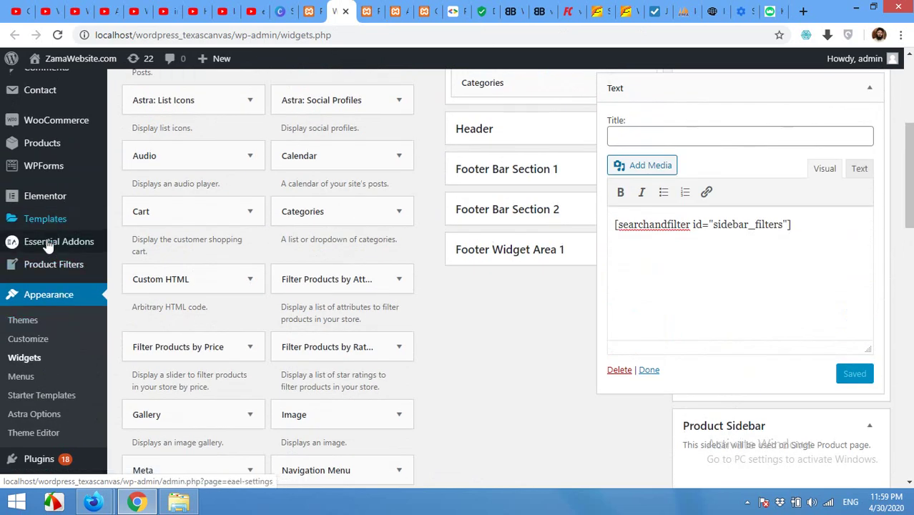
pyautogui.moveTo(54, 265)
pyautogui.click(123, 271)
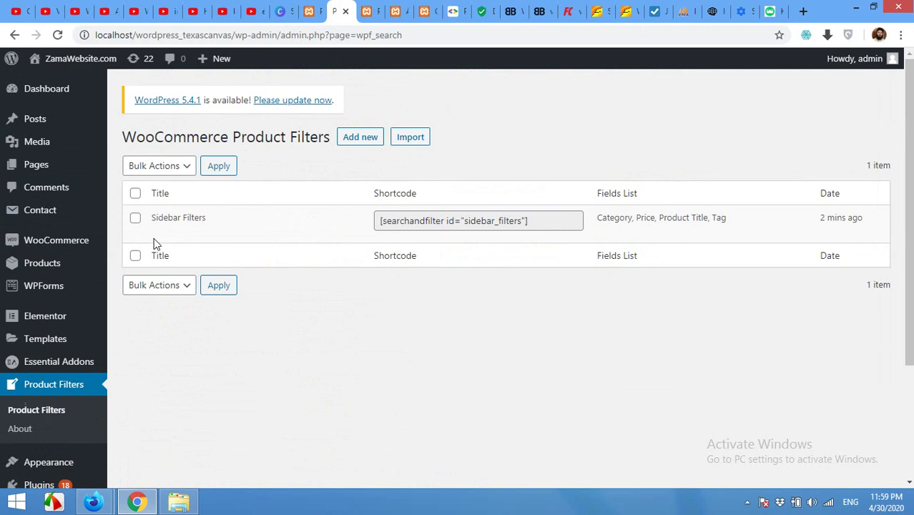
pyautogui.click(157, 231)
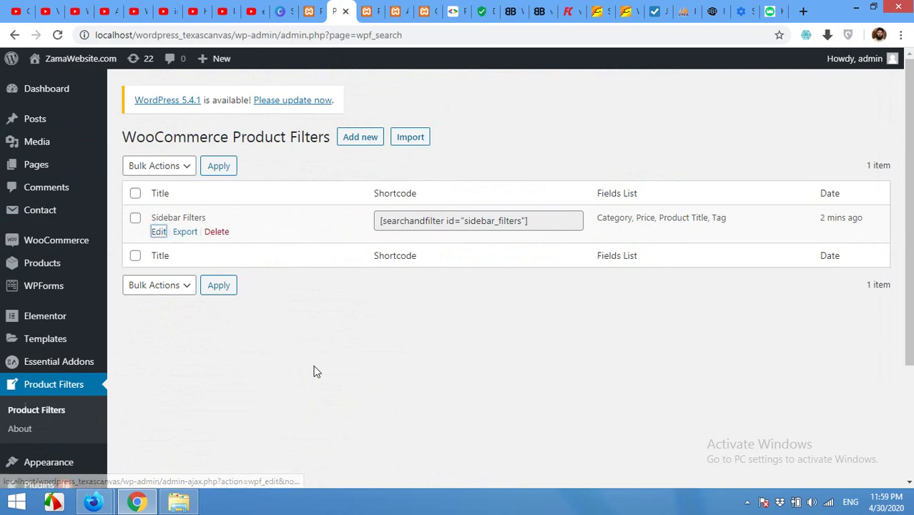
# Step: Set the step of the Price field's slider to 1 and save the product filter
pyautogui.scroll(-4, 299, 342)
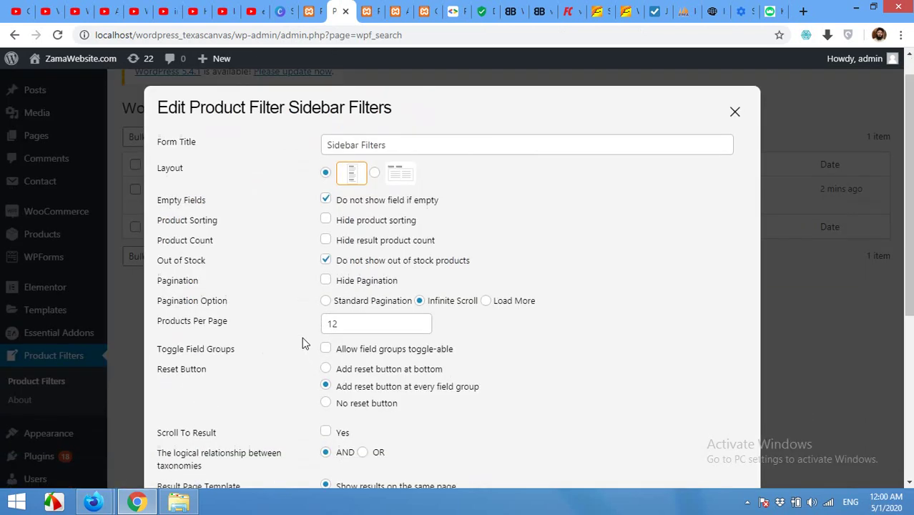
pyautogui.scroll(-1, 282, 350)
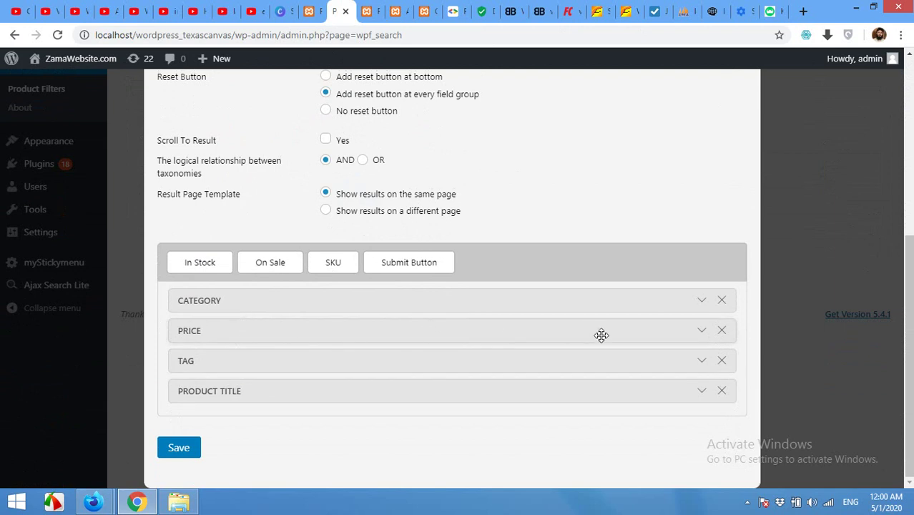
pyautogui.click(698, 332)
pyautogui.scroll(-2, 487, 308)
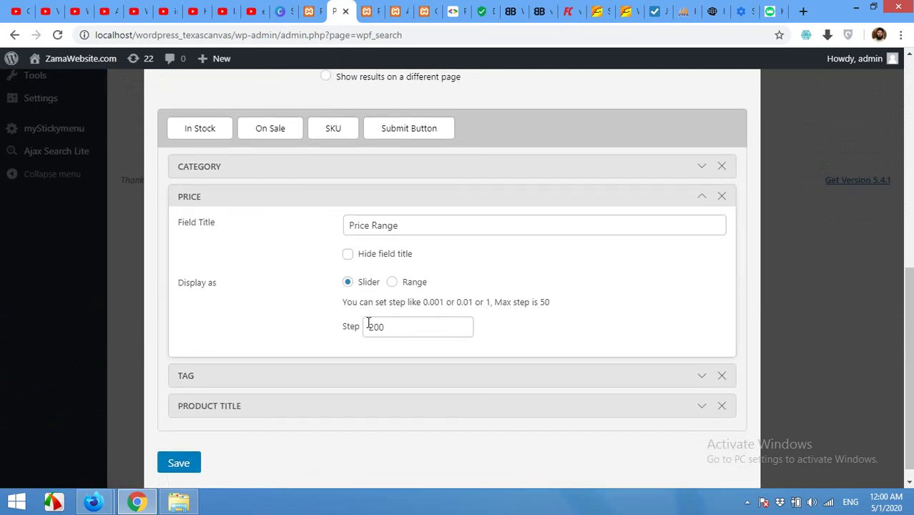
pyautogui.doubleClick(377, 328)
pyautogui.write('1')
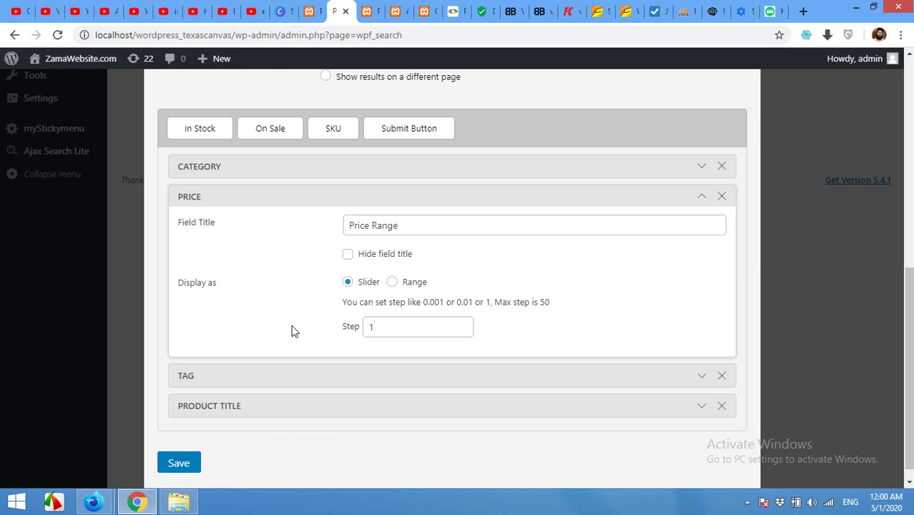
pyautogui.click(180, 463)
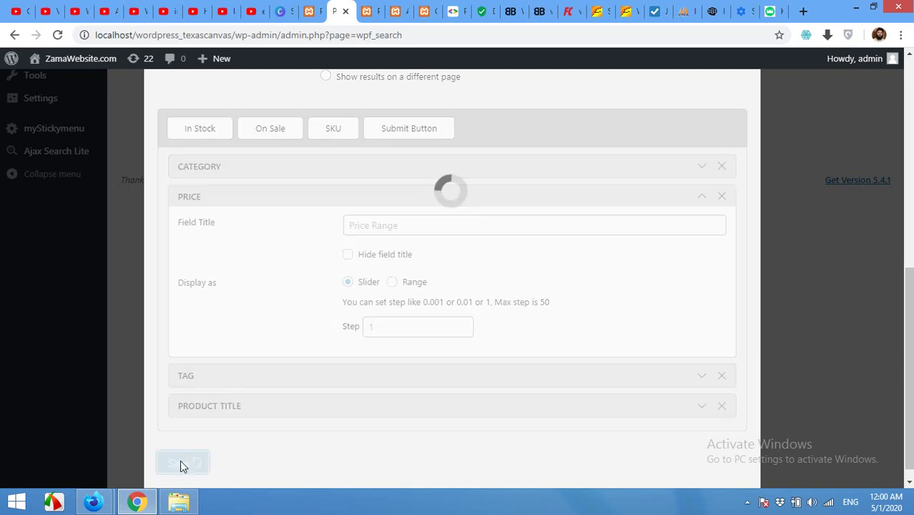
# Step: Return to the shop page, reload it and look over the products and the Price Range slider
pyautogui.click(366, 12)
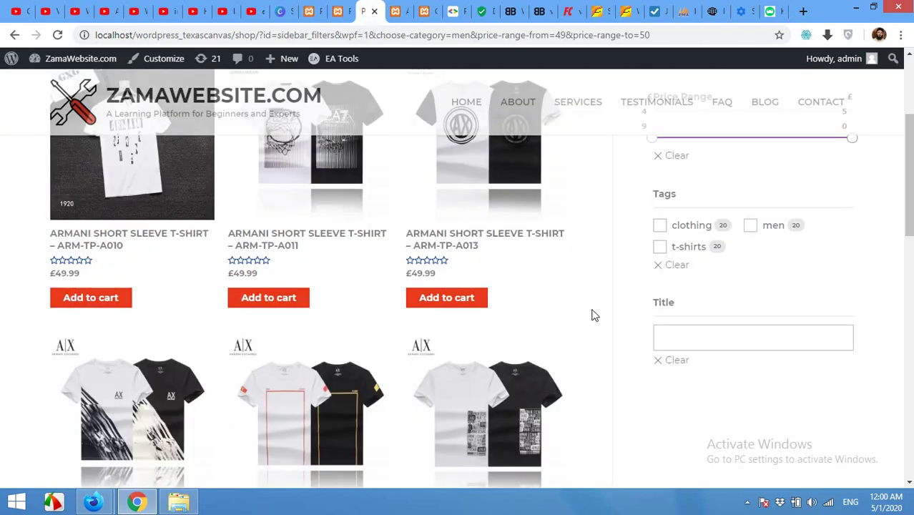
pyautogui.click(57, 34)
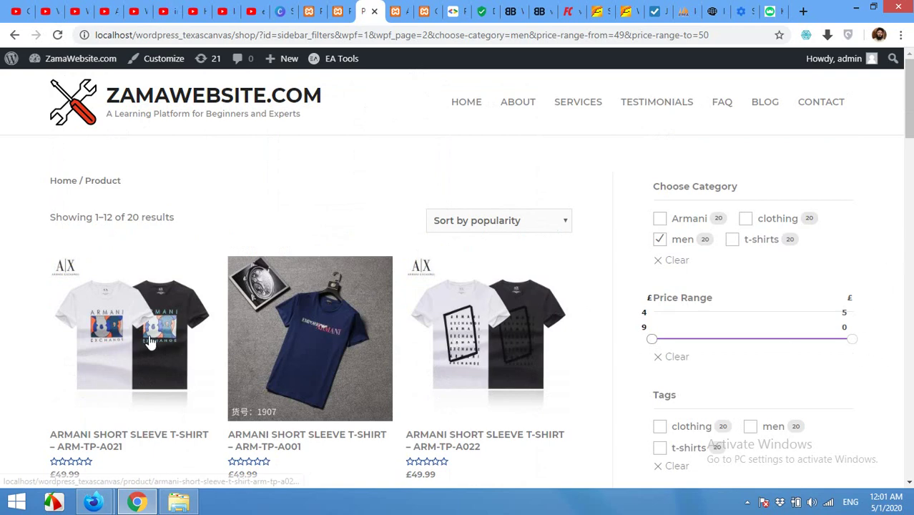
pyautogui.scroll(-2, 147, 380)
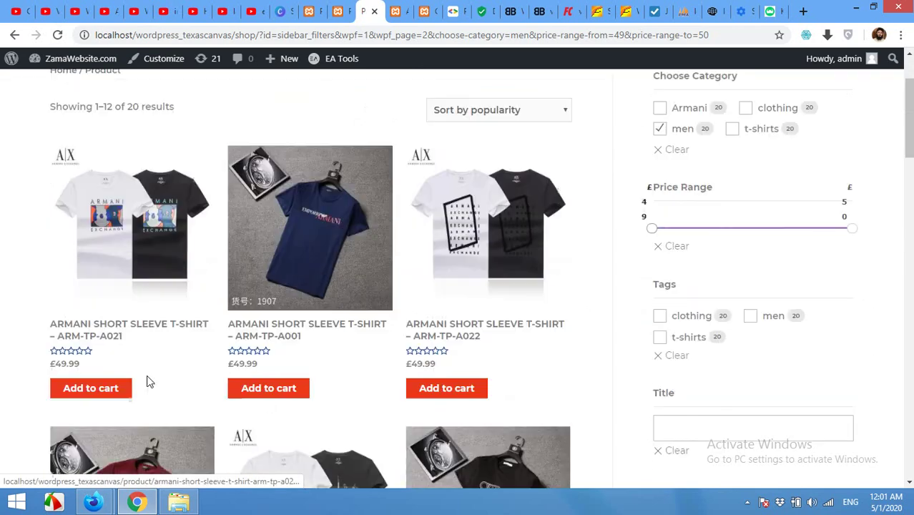
pyautogui.scroll(2, 266, 365)
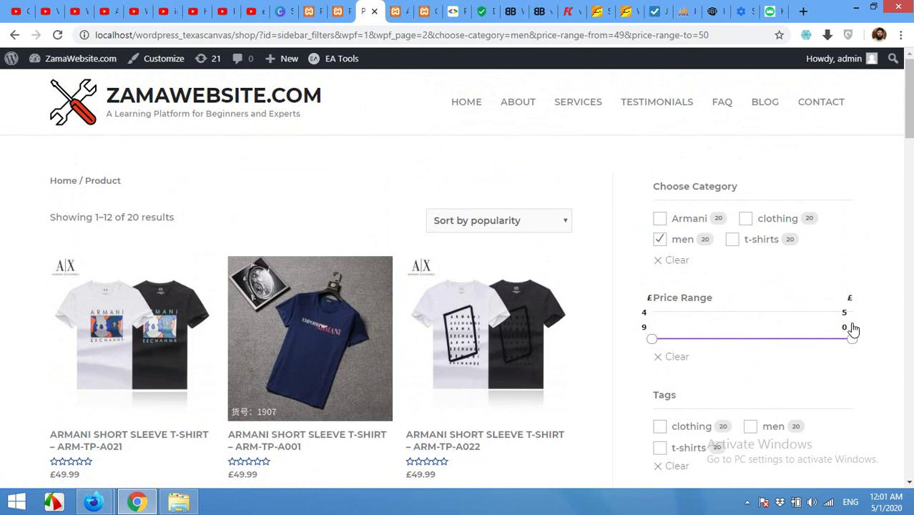
# Step: Raise the minimum of the Price Range slider to 50, look through the products and clear the price filter
pyautogui.moveTo(653, 341); pyautogui.dragTo(843, 341)
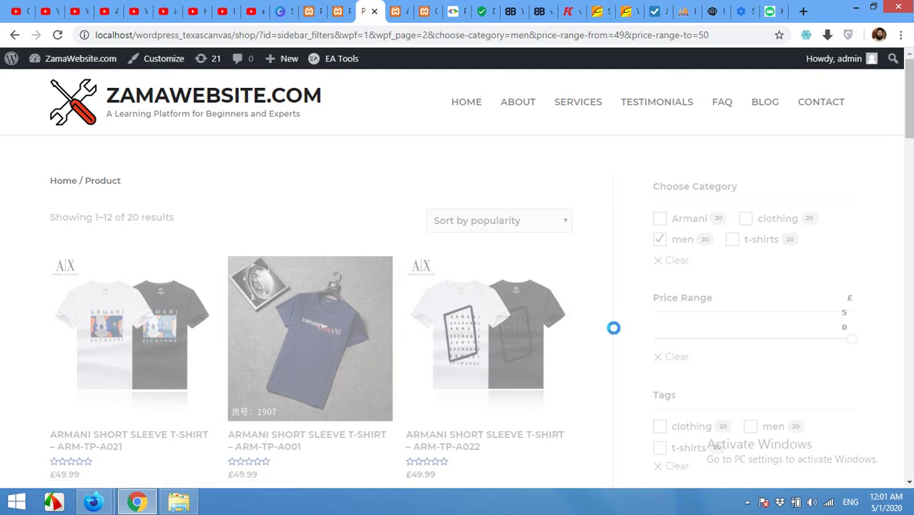
pyautogui.scroll(-5, 617, 371)
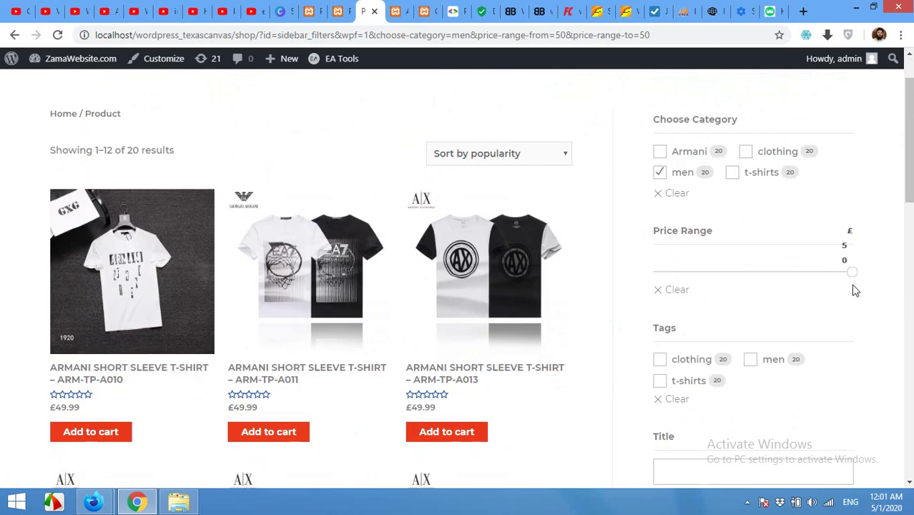
pyautogui.click(676, 290)
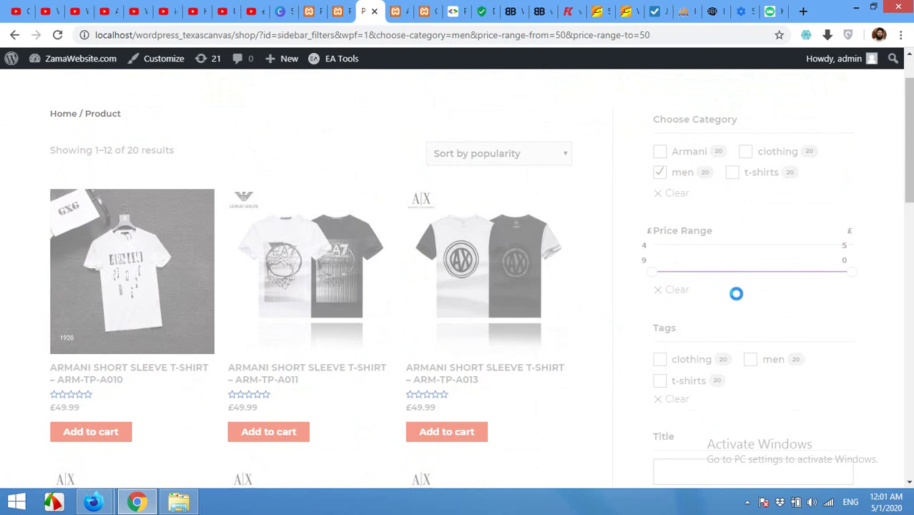
# Step: Search the sidebar filter's Title field for "sleeve" to bring up matching product suggestions
pyautogui.scroll(-2, 737, 314)
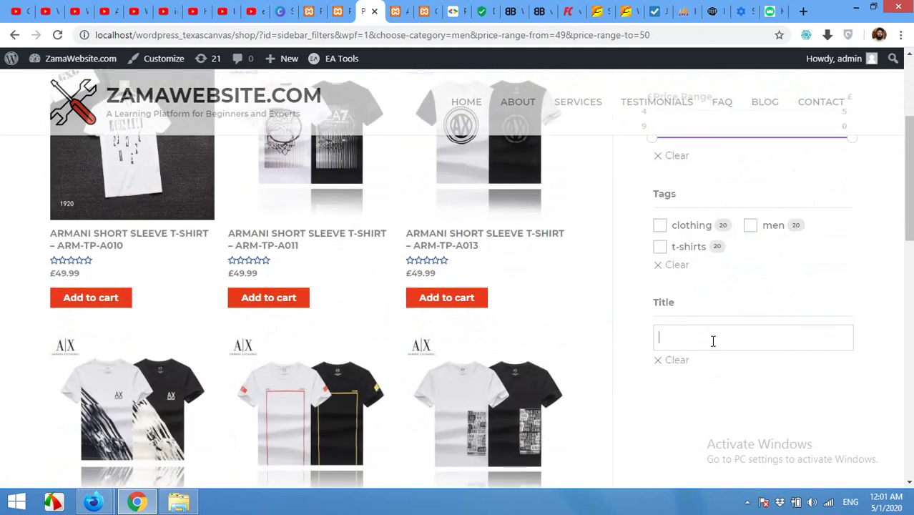
pyautogui.write('leef')
pyautogui.write('ve')
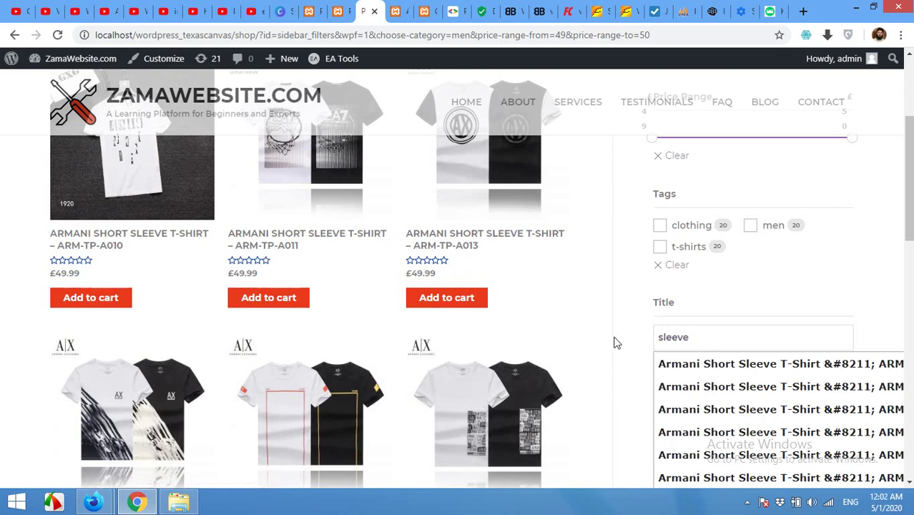
# Step: Replace the title search with "A013", choose the suggested Armani Short Sleeve T-Shirt ARM-TP-A013 and examine the filtered product list
pyautogui.moveTo(712, 337); pyautogui.dragTo(644, 336)
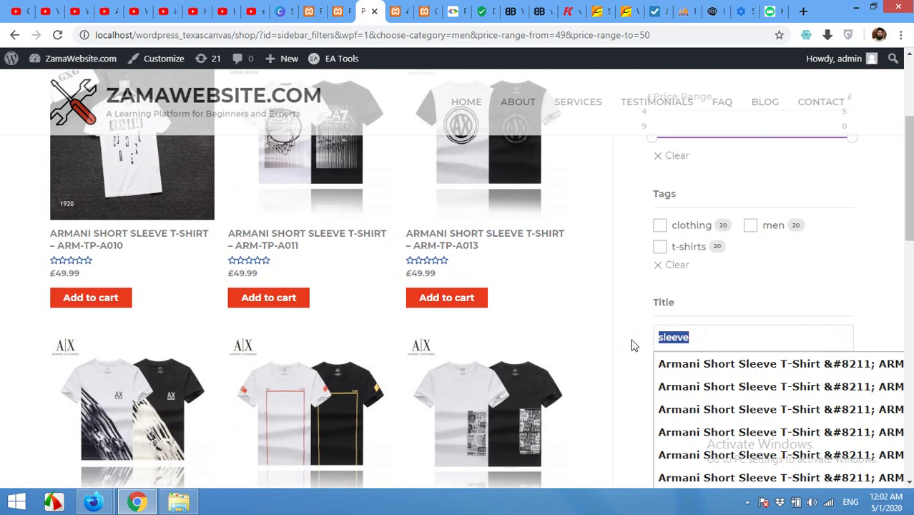
pyautogui.write('A013')
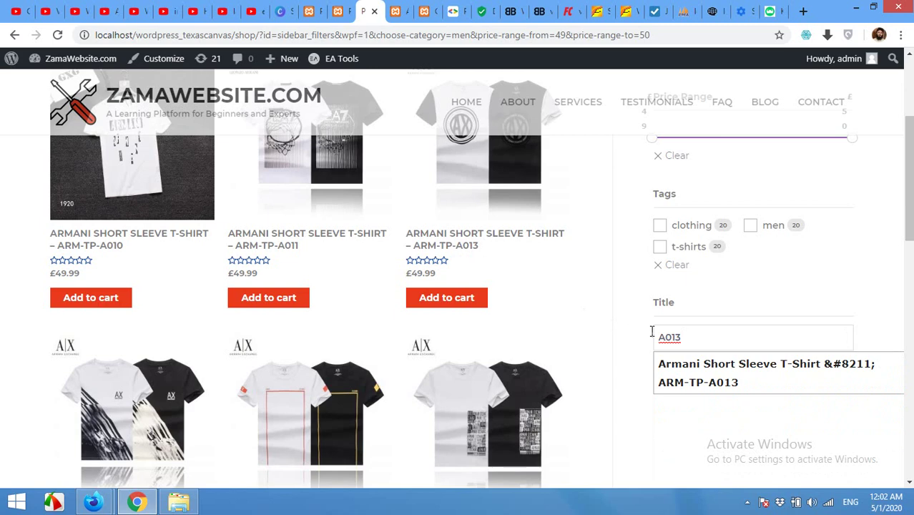
pyautogui.click(684, 371)
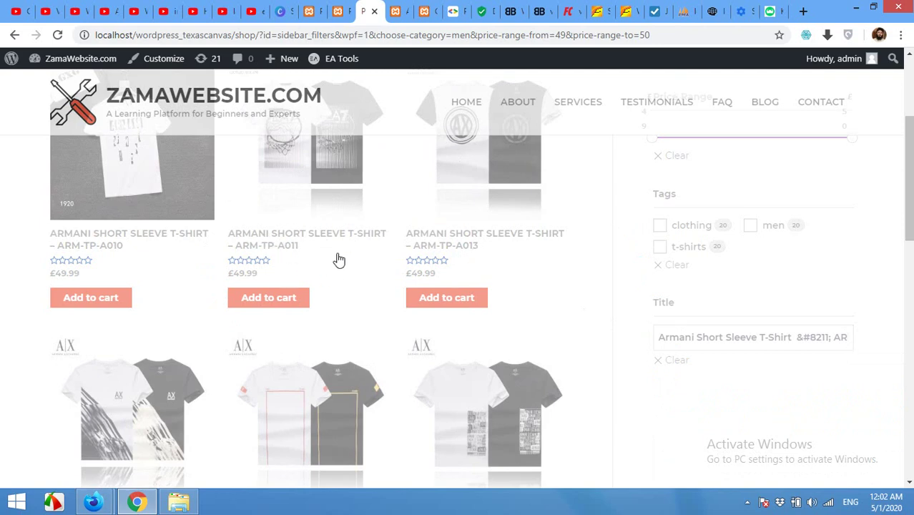
pyautogui.scroll(1, 554, 324)
pyautogui.scroll(2, 554, 324)
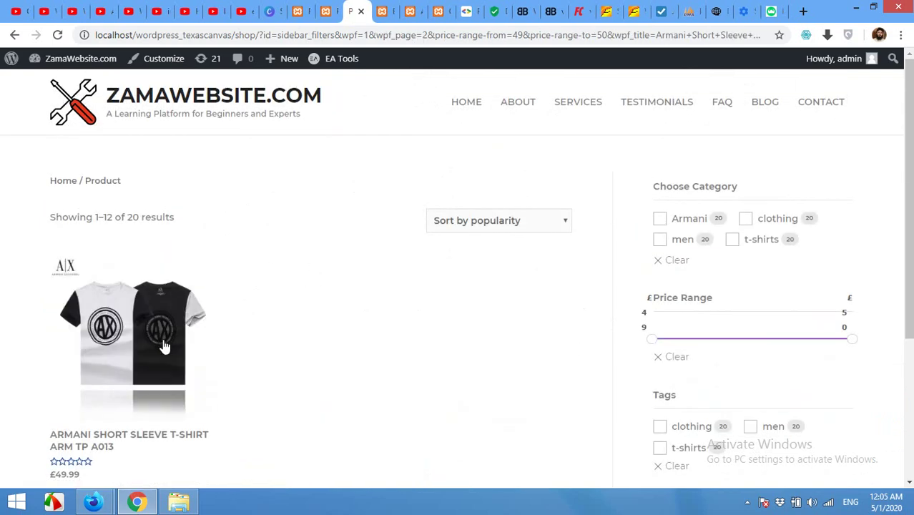
pyautogui.scroll(-2, 153, 345)
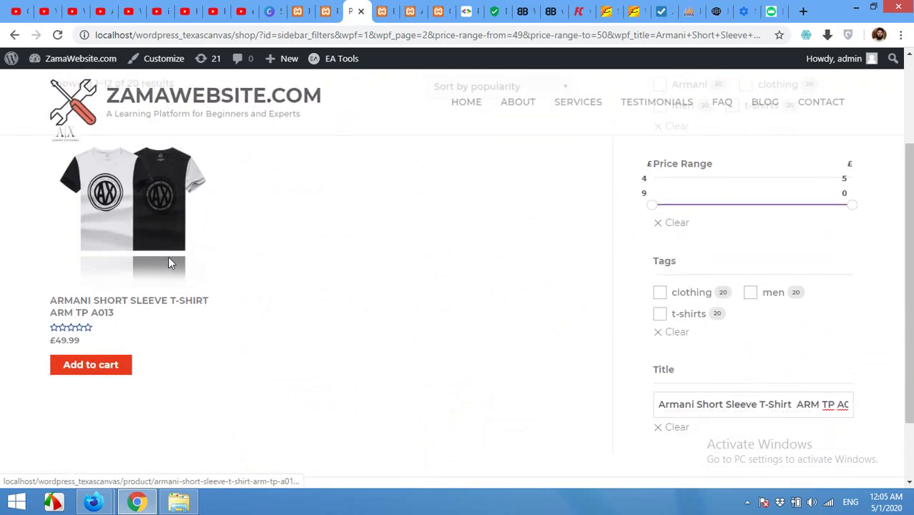
pyautogui.scroll(2, 276, 289)
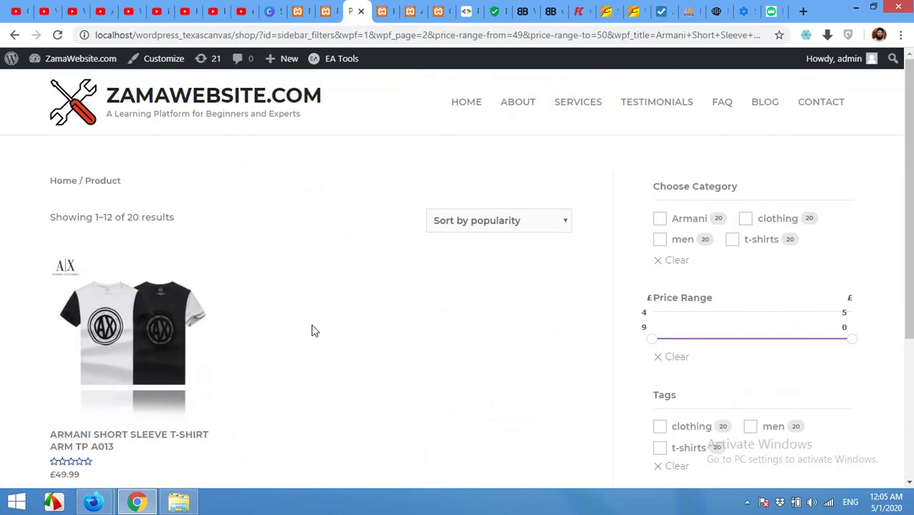